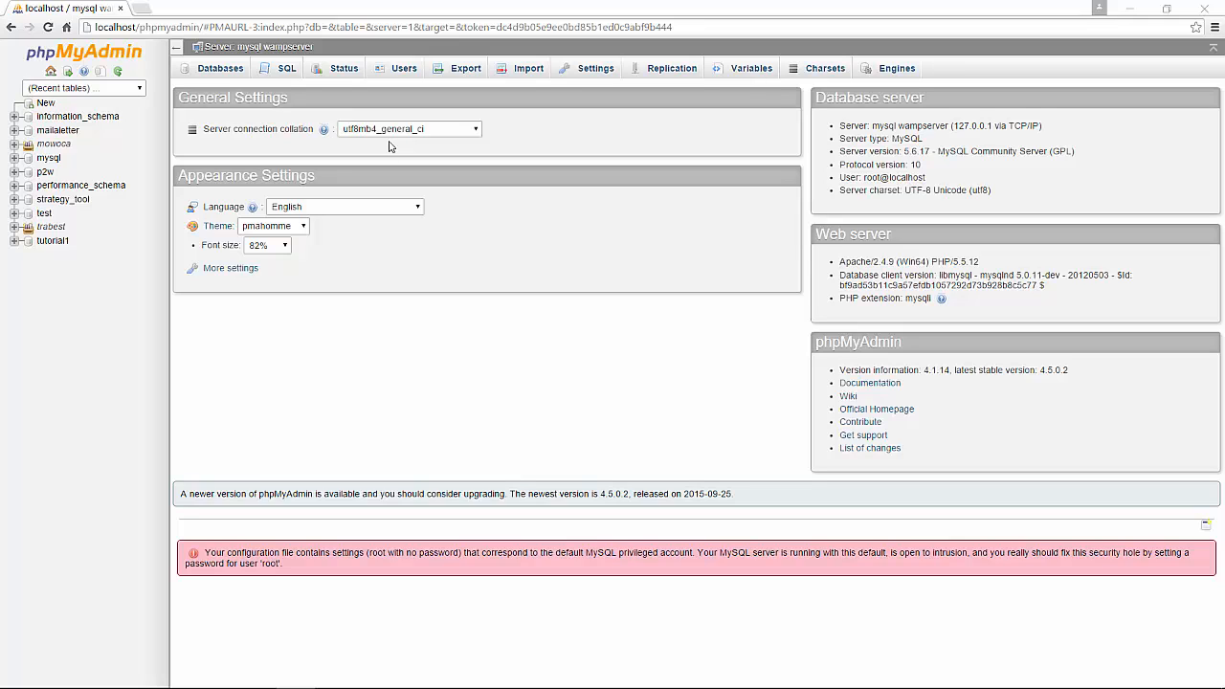
Create a new database named cars.
click(210, 75)
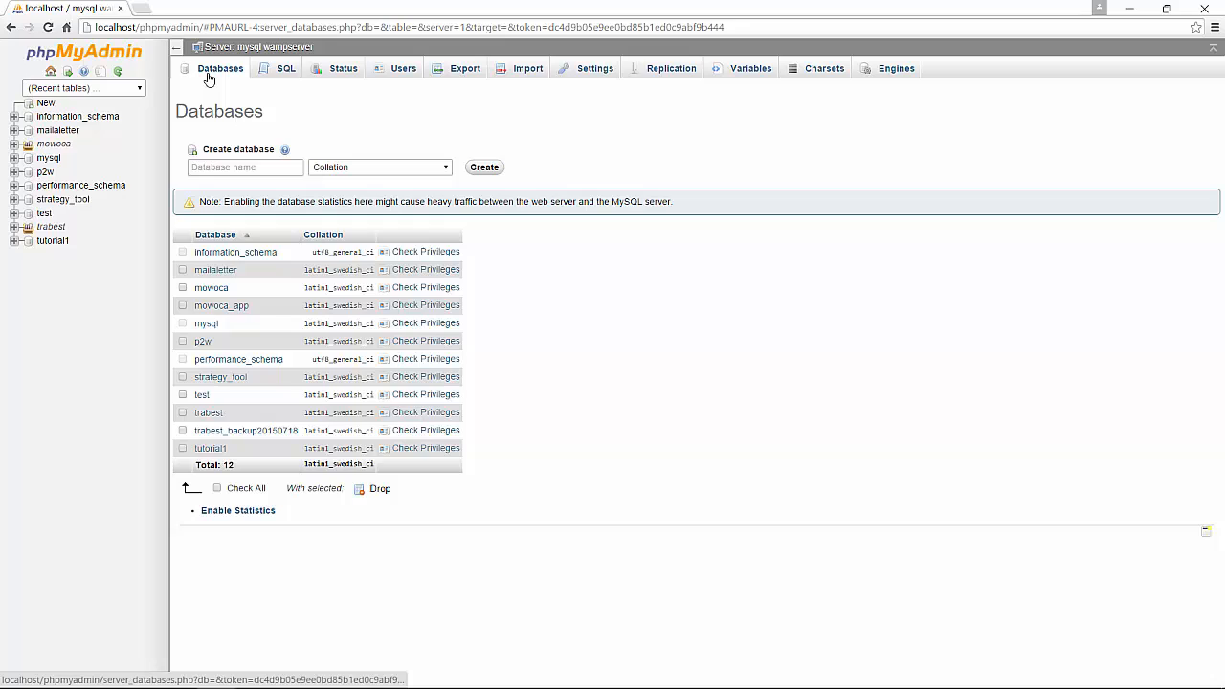
click(260, 169)
text(cars)
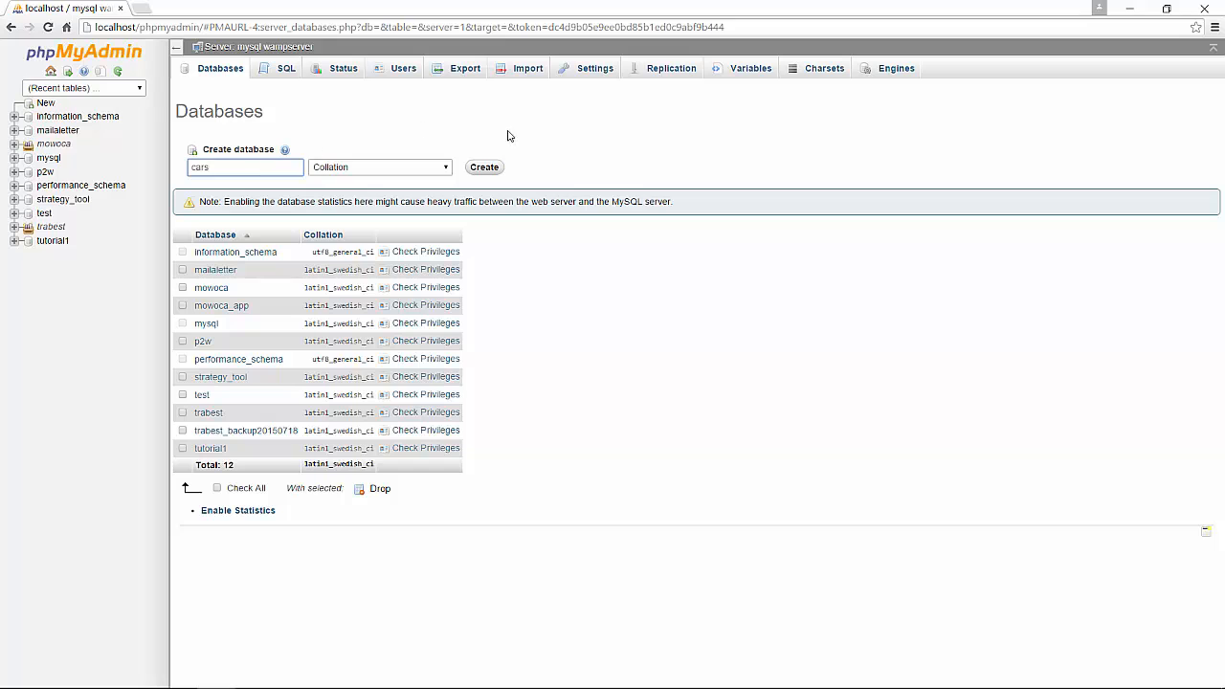
click(485, 168)
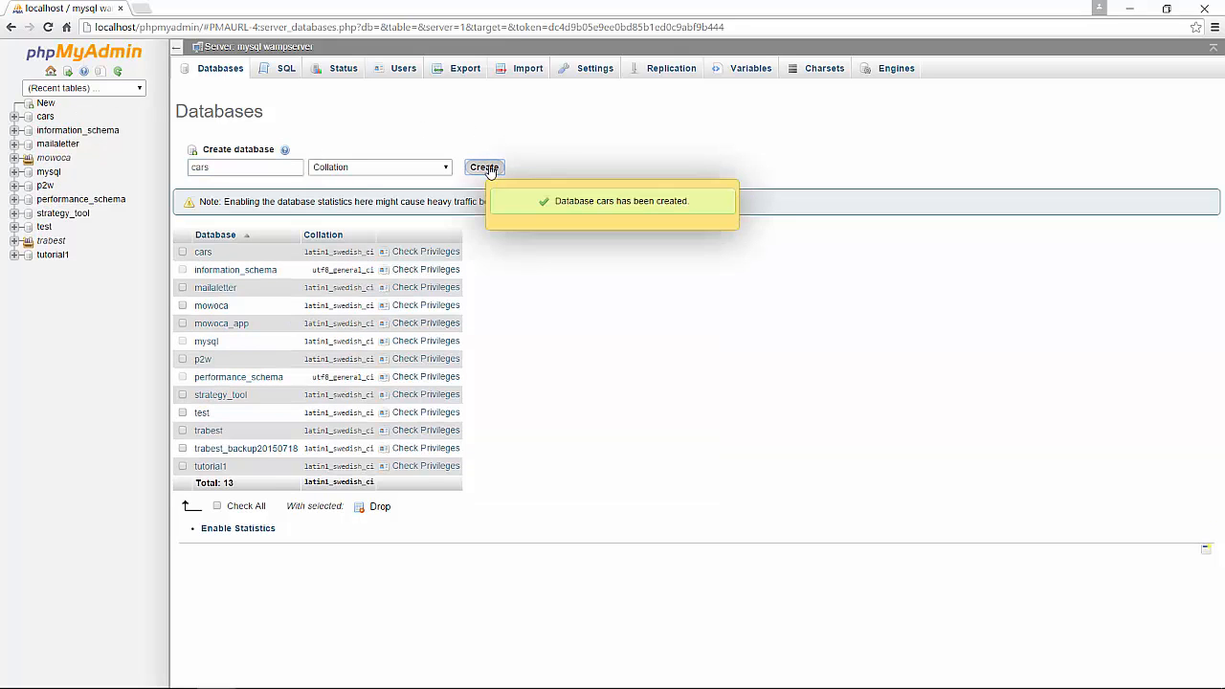
Start a new table named makes with 2 columns in the cars database.
click(201, 251)
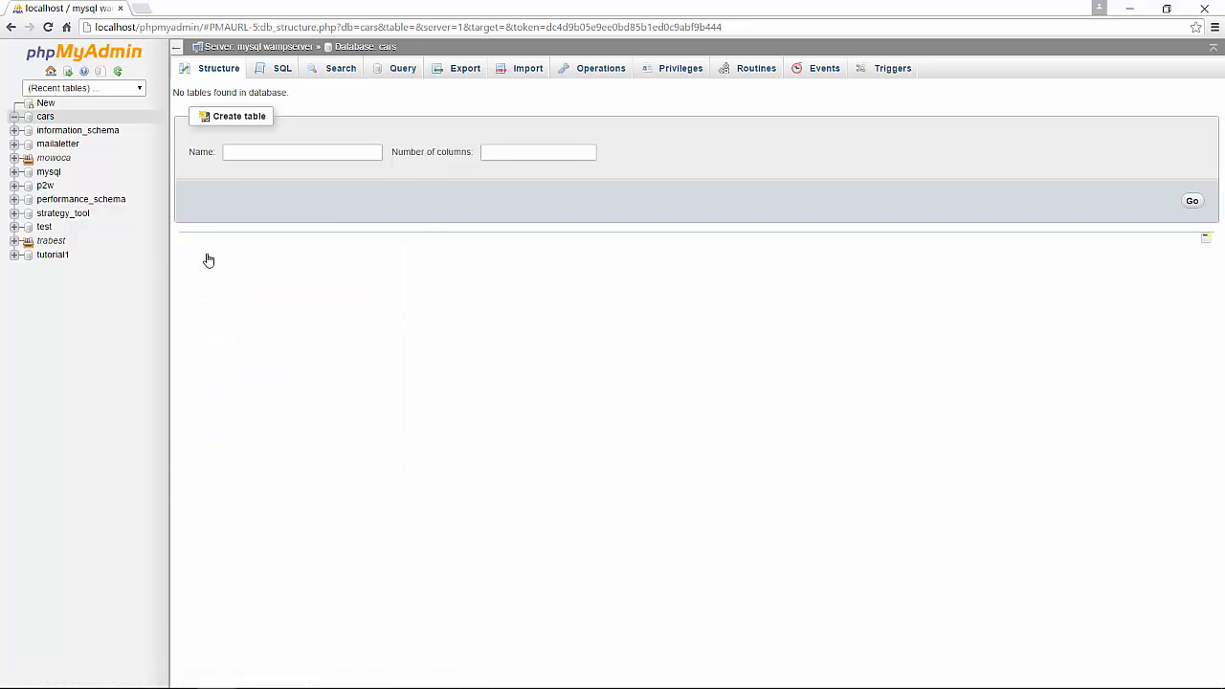
click(344, 157)
text(makes)
key(Tab)
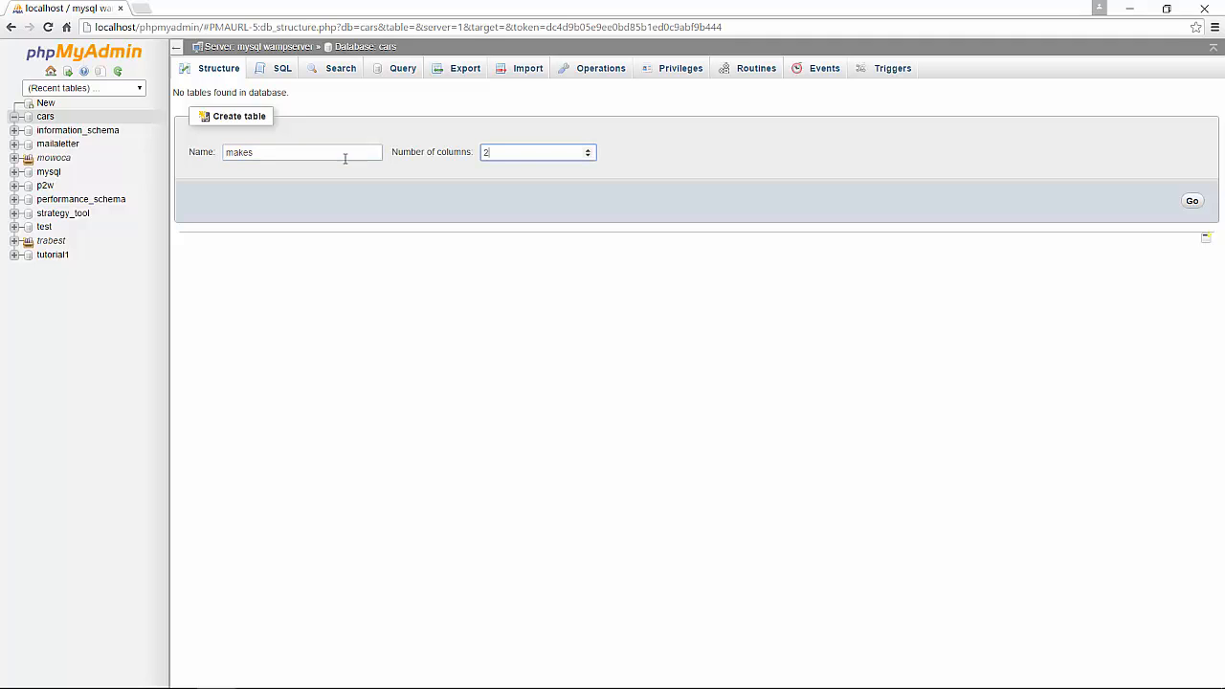
click(1191, 202)
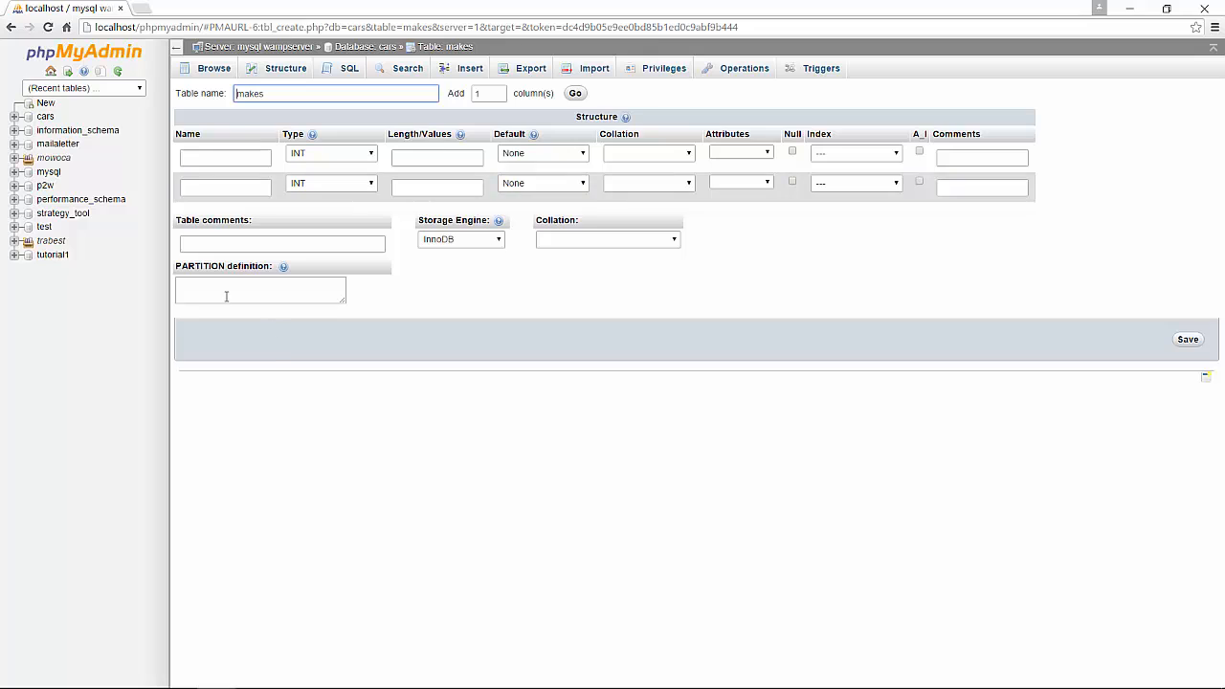
Define the first column as id, an auto-incrementing PRIMARY key.
click(252, 161)
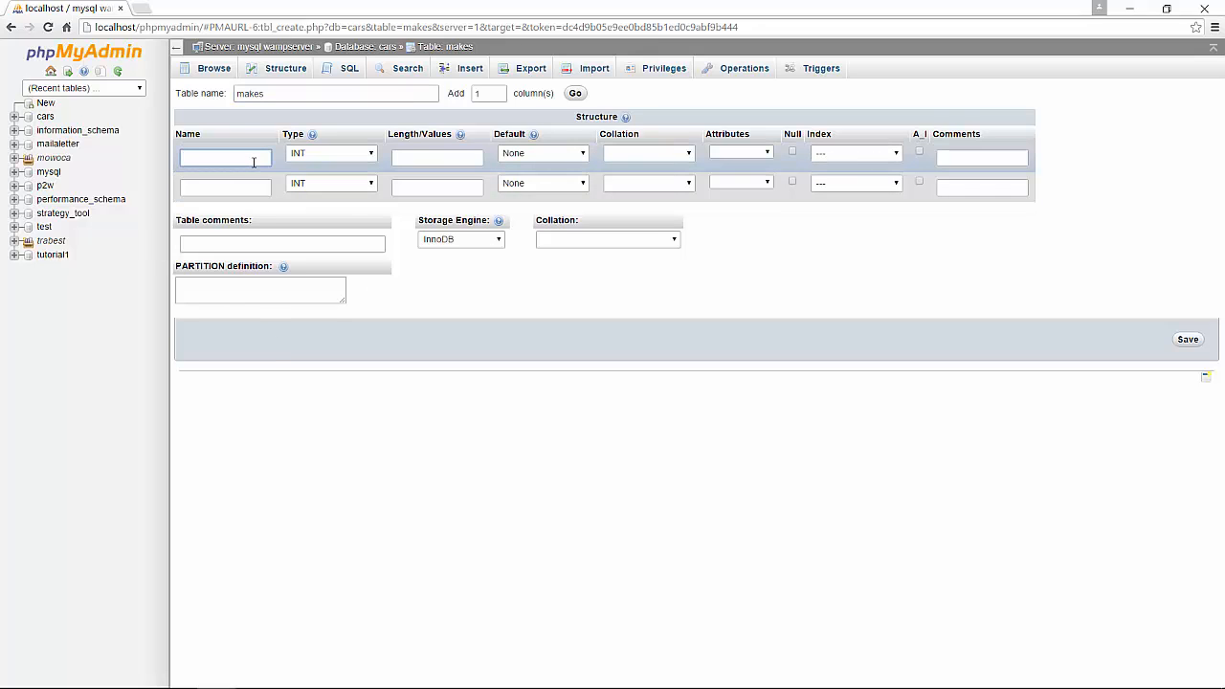
text(id)
key(Tab)
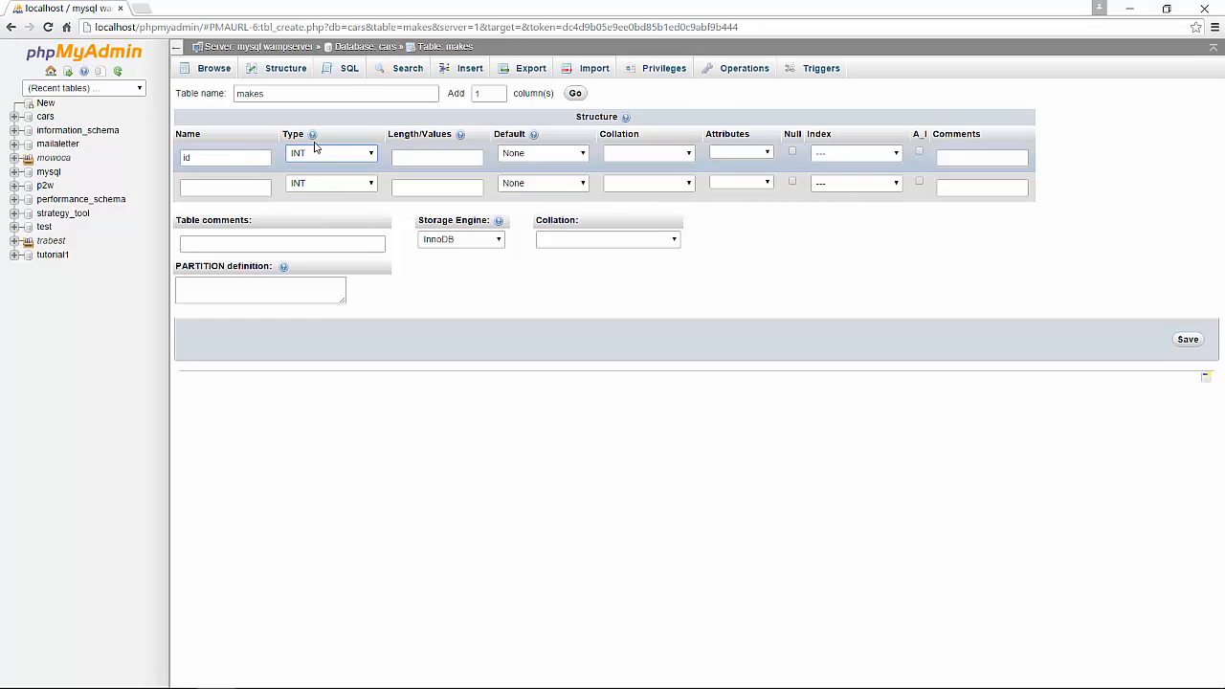
click(754, 157)
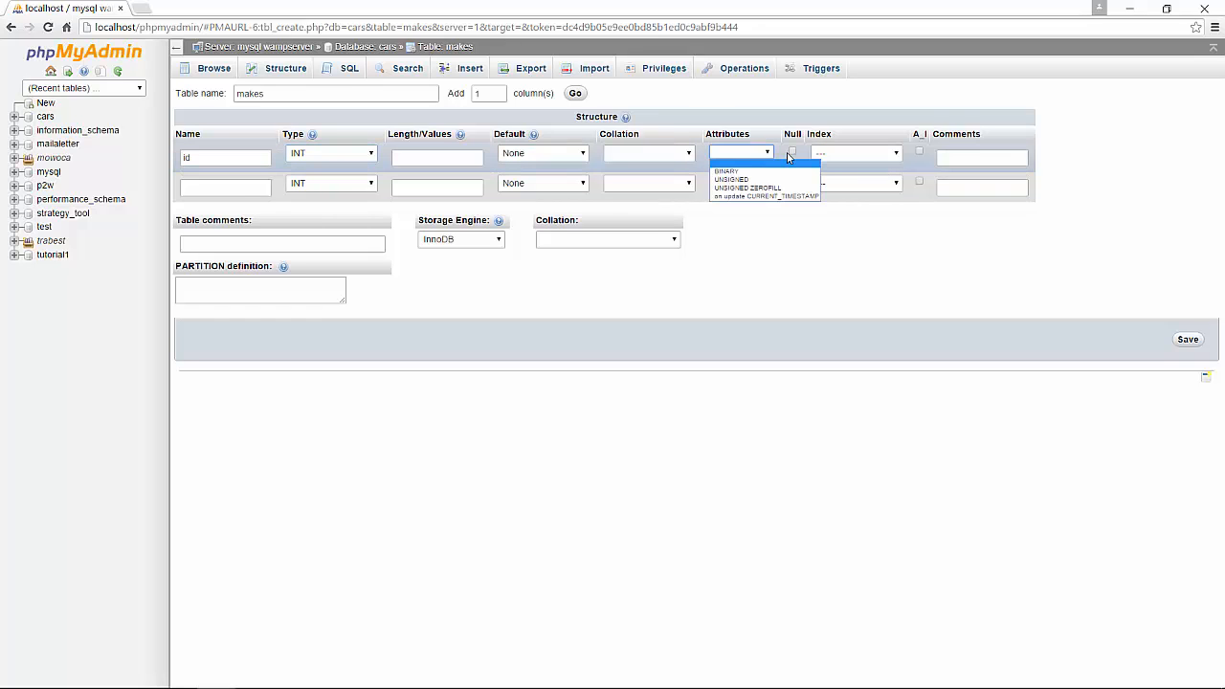
click(830, 161)
click(833, 179)
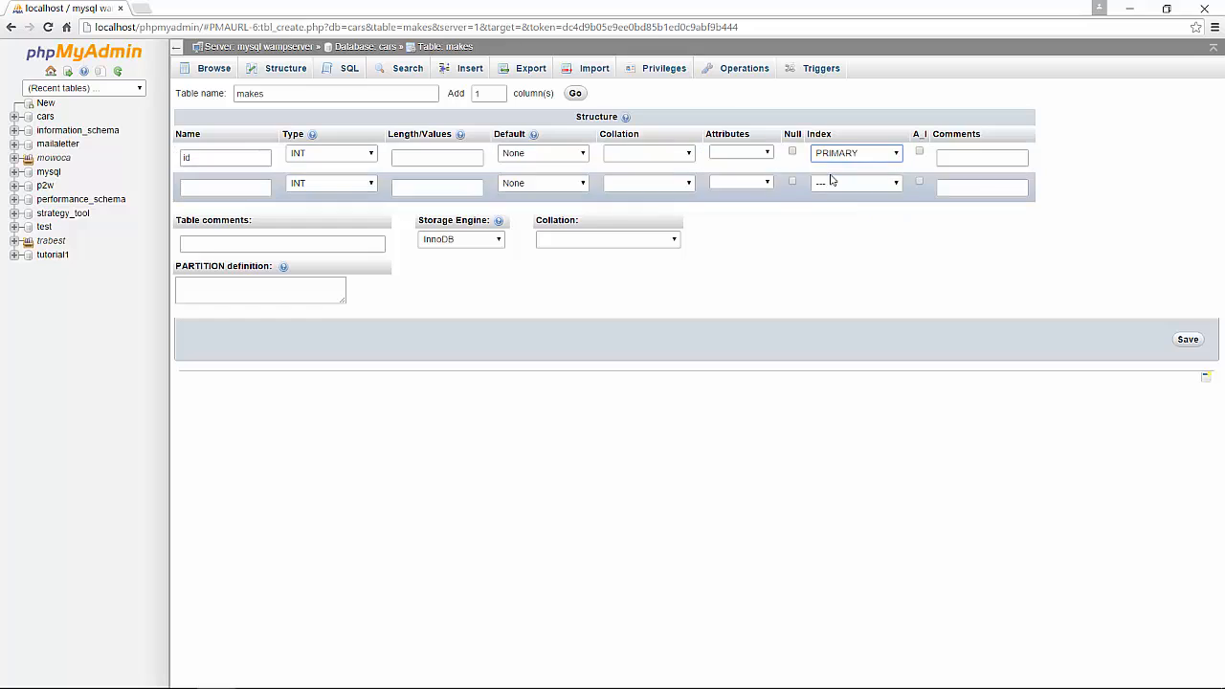
click(918, 153)
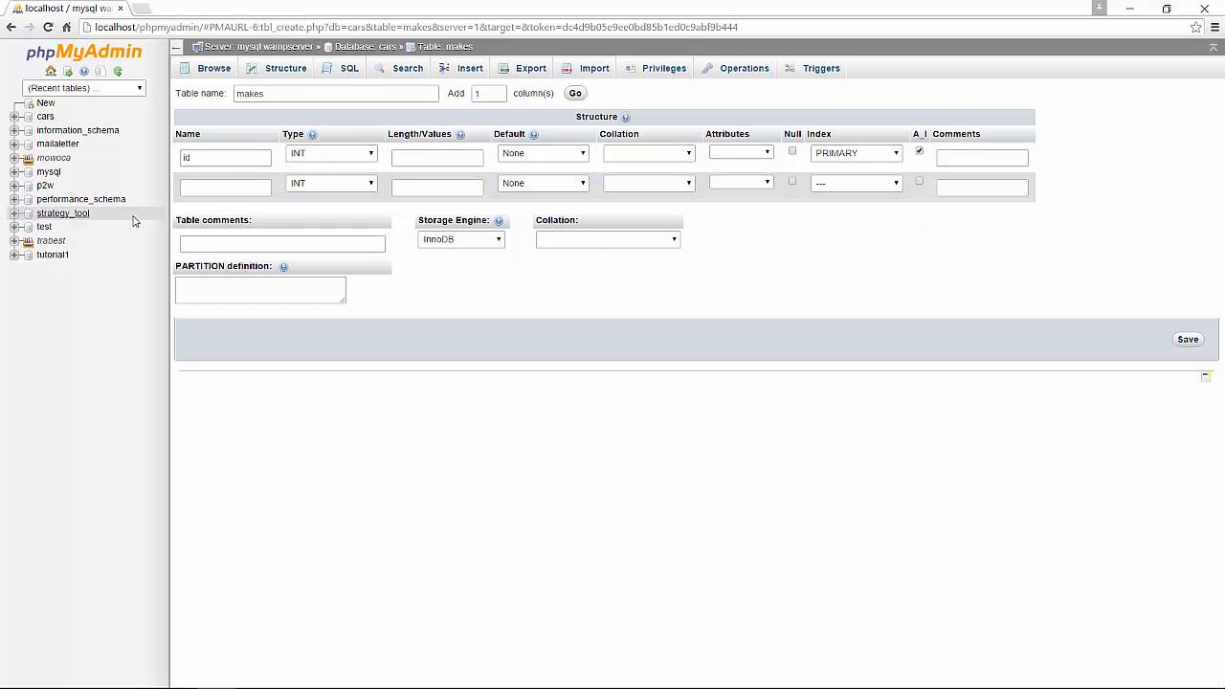
Define the second column as make, VARCHAR with length 50, and save the table.
click(193, 194)
text(make)
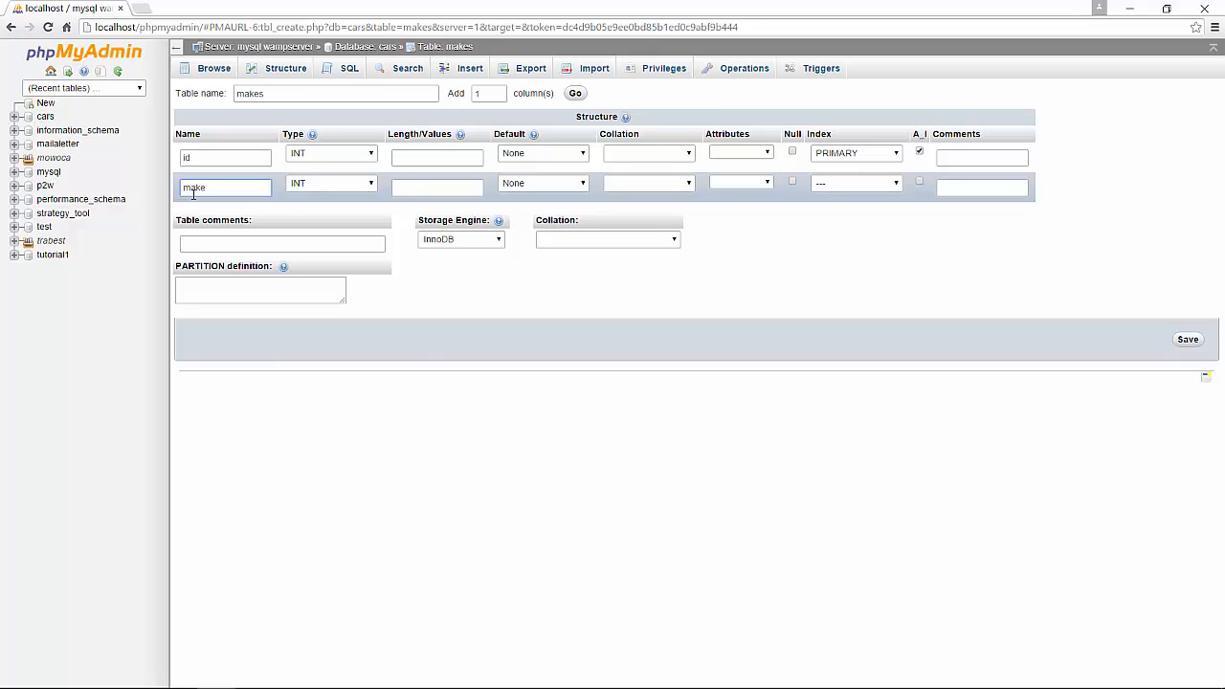
click(342, 187)
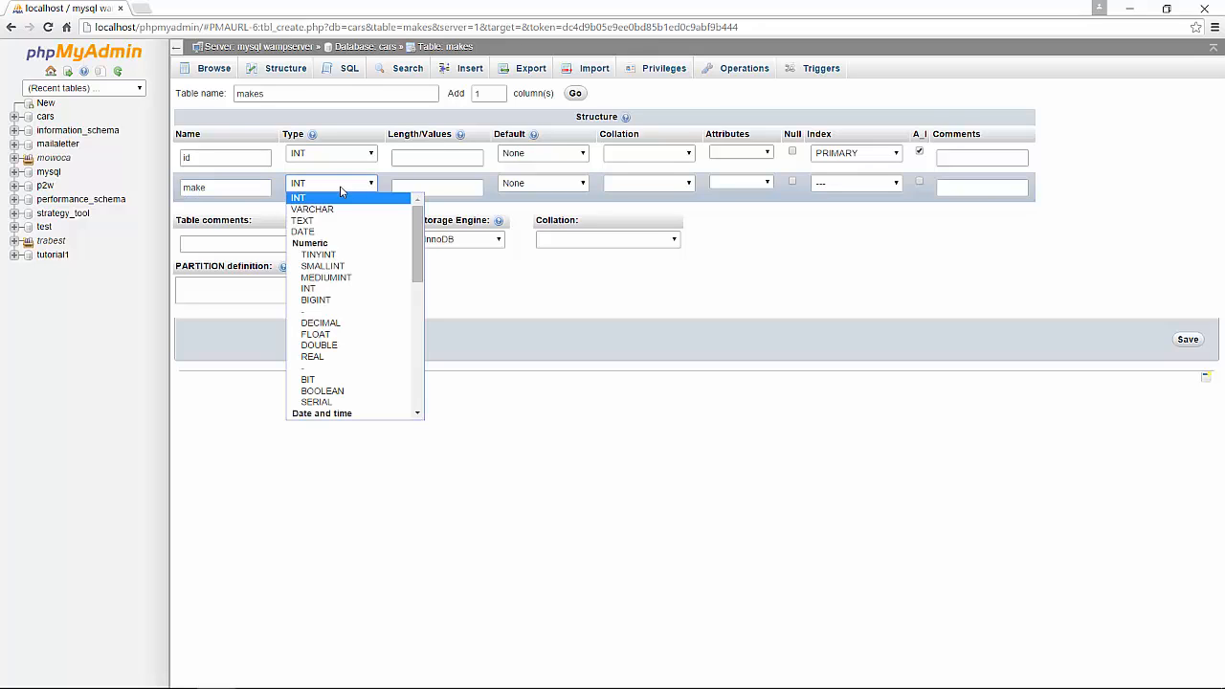
click(339, 211)
click(417, 190)
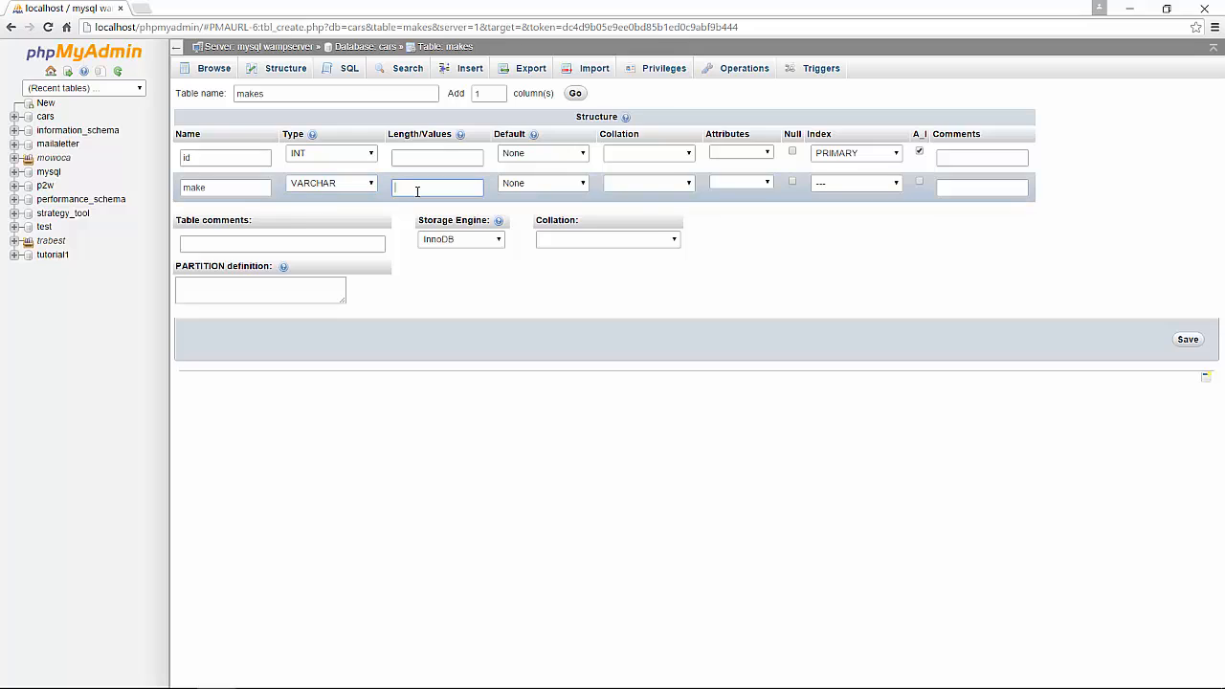
text(50)
click(1188, 342)
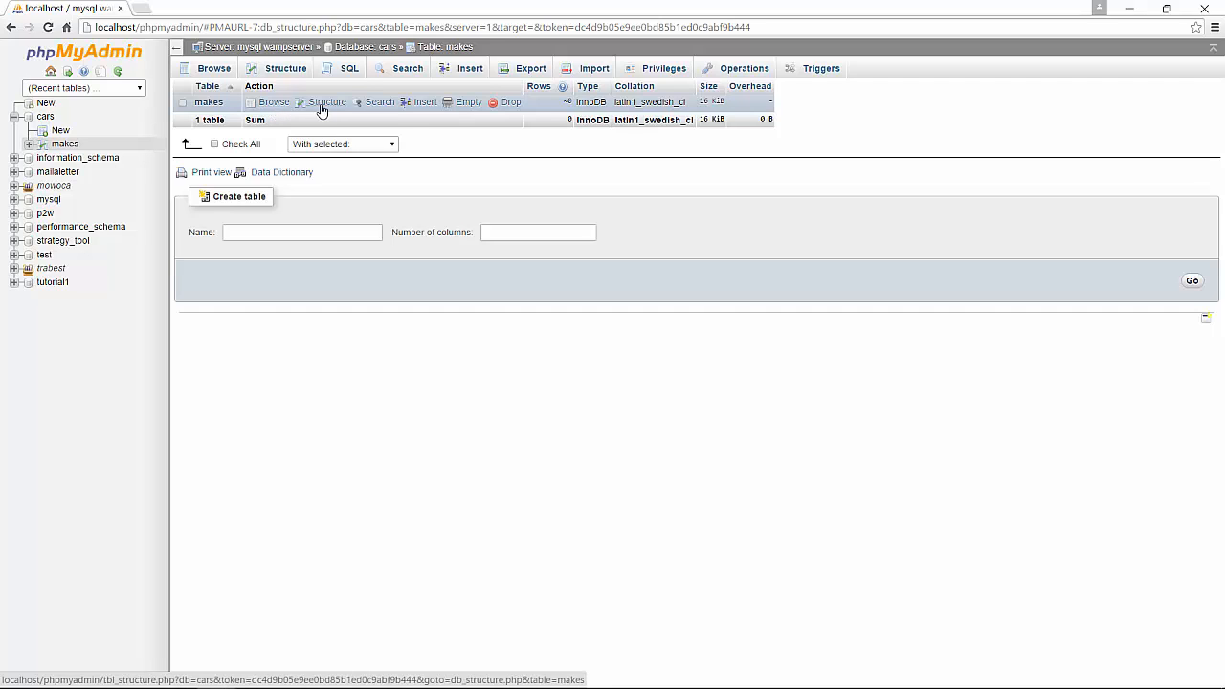
Insert two rows with makes Audi and BMW into the makes table, then browse its rows.
click(426, 102)
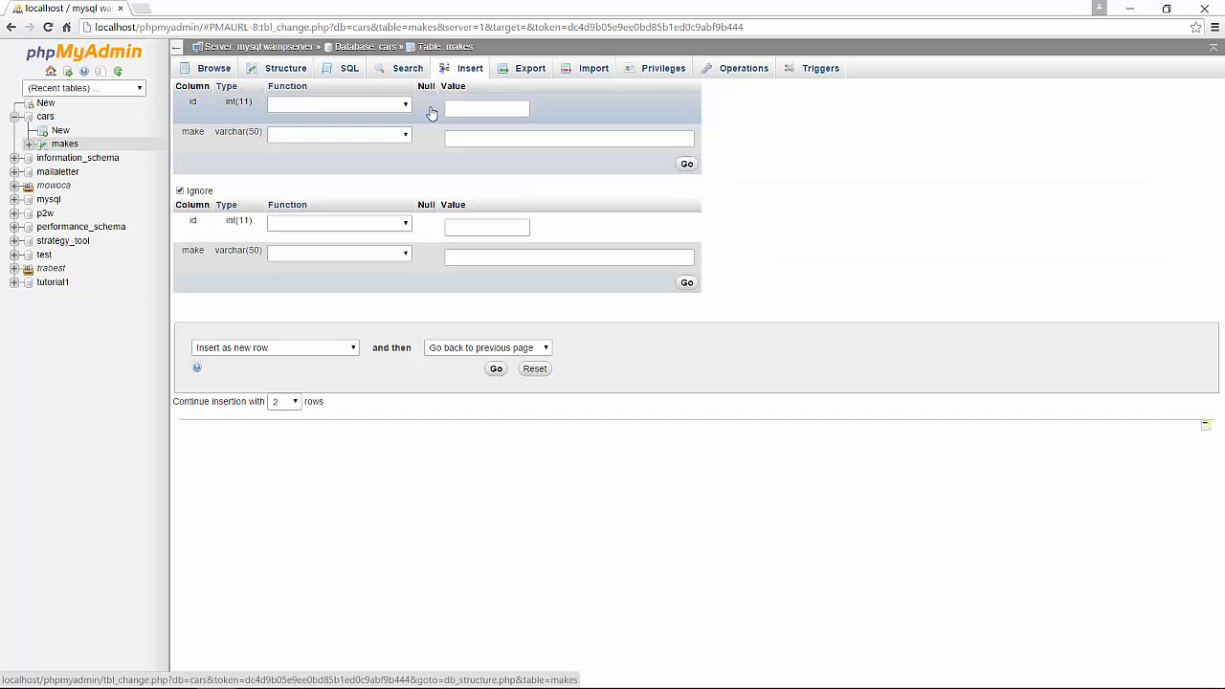
click(489, 135)
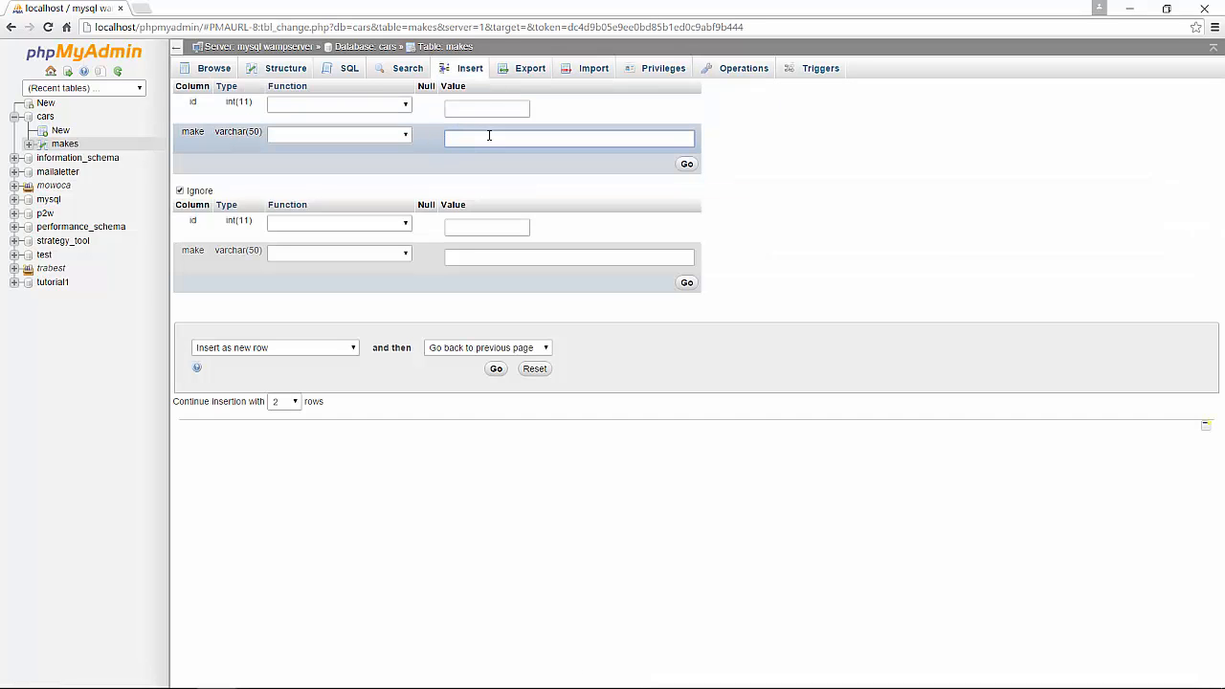
text(Audi)
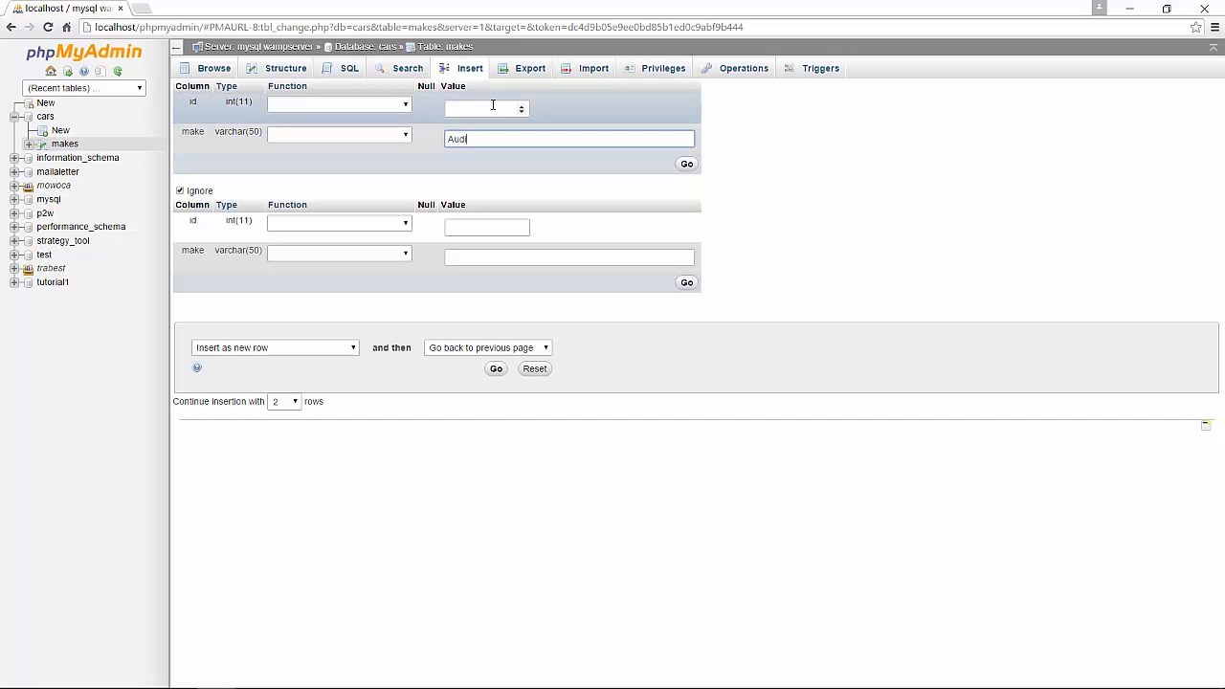
click(509, 251)
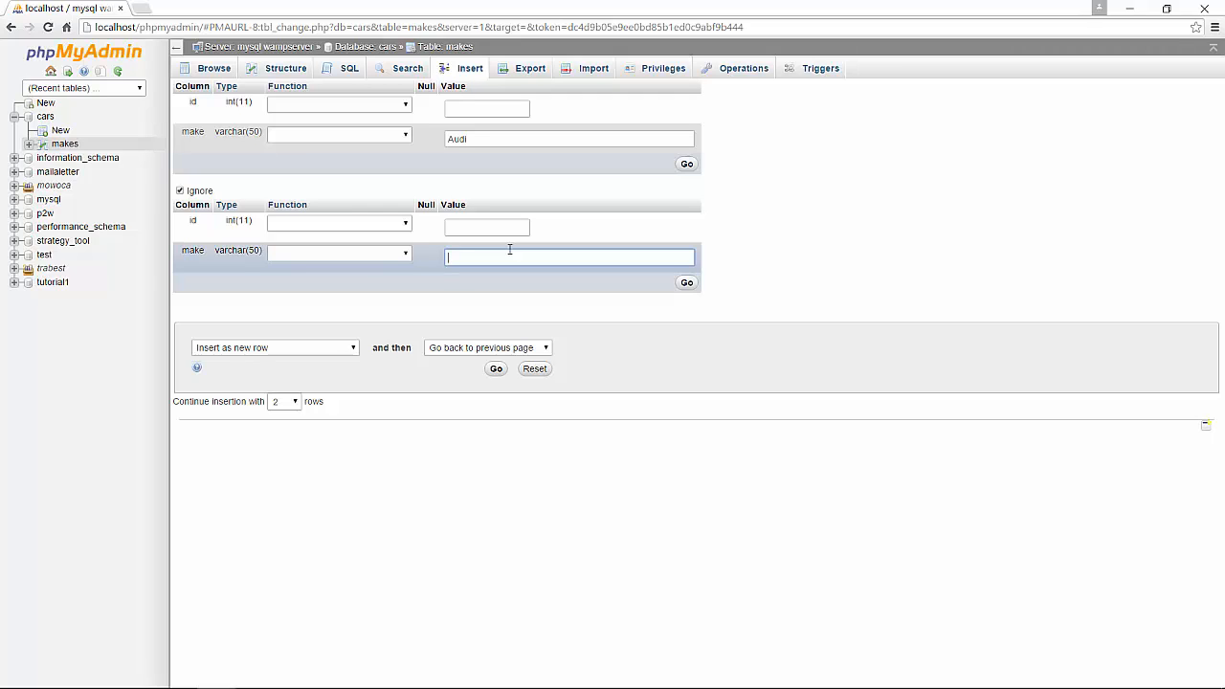
text(MW)
click(691, 284)
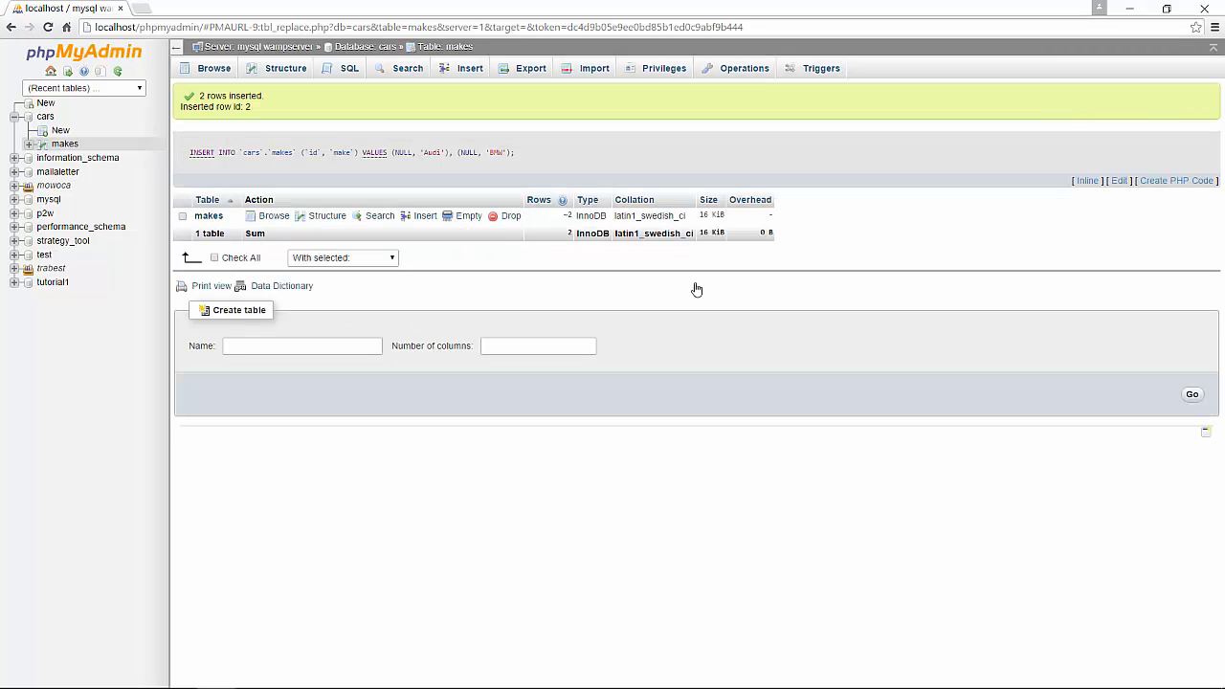
click(275, 217)
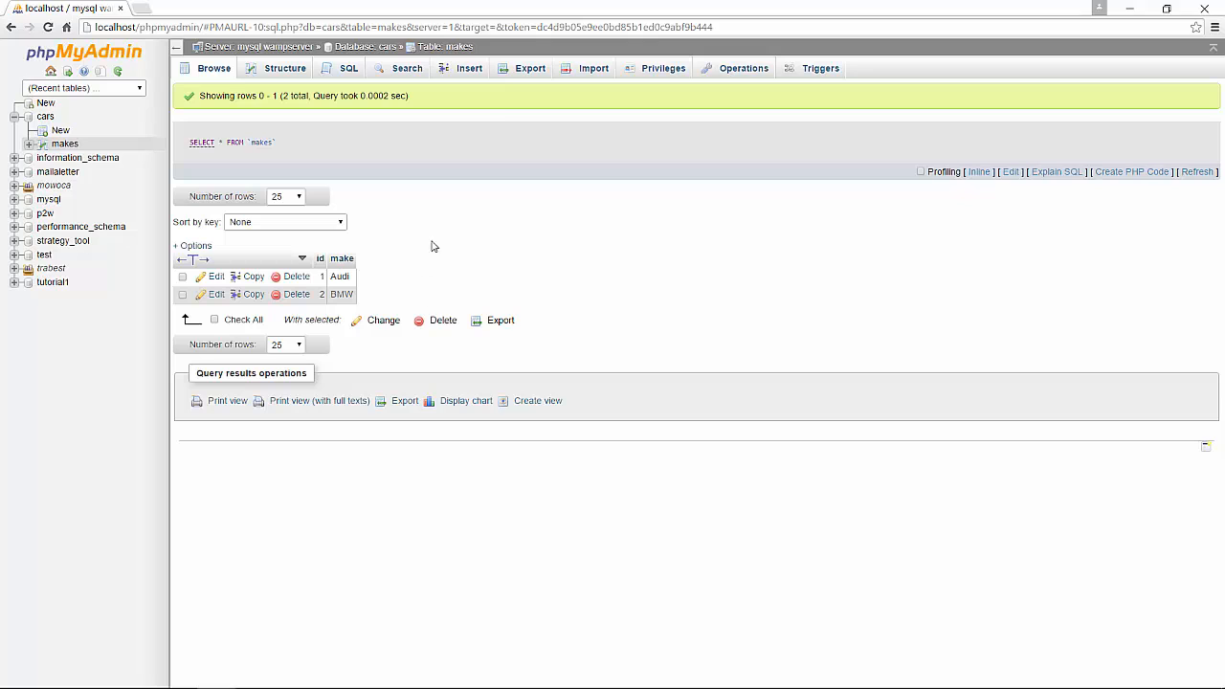
Insert two more rows with makes Cadillac and Ferrari, then browse the makes table.
click(467, 79)
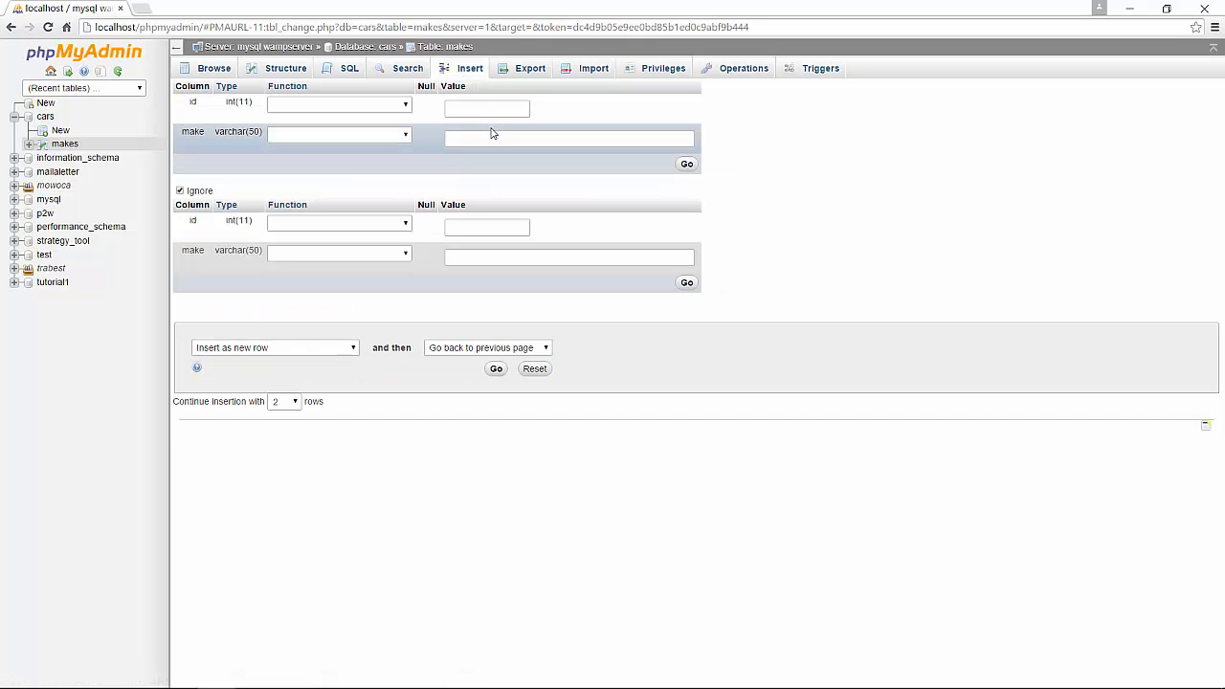
click(496, 131)
text(Cadi)
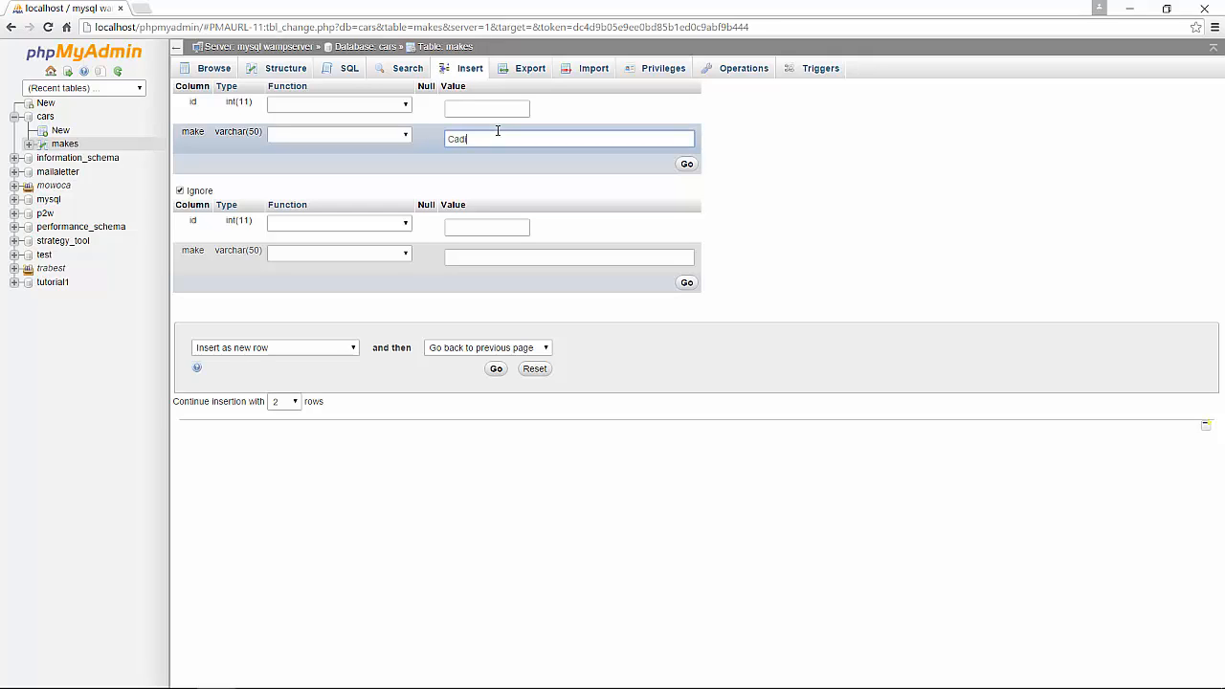
key(Tab)
key(Tab)
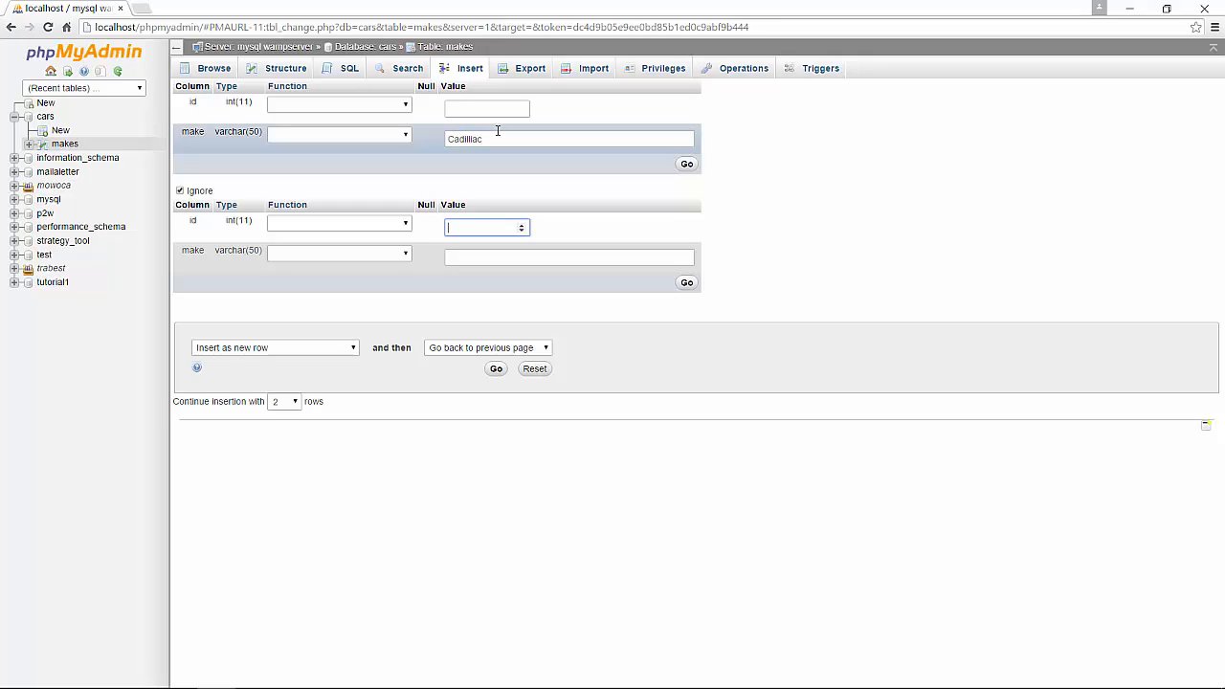
text(Ferrari)
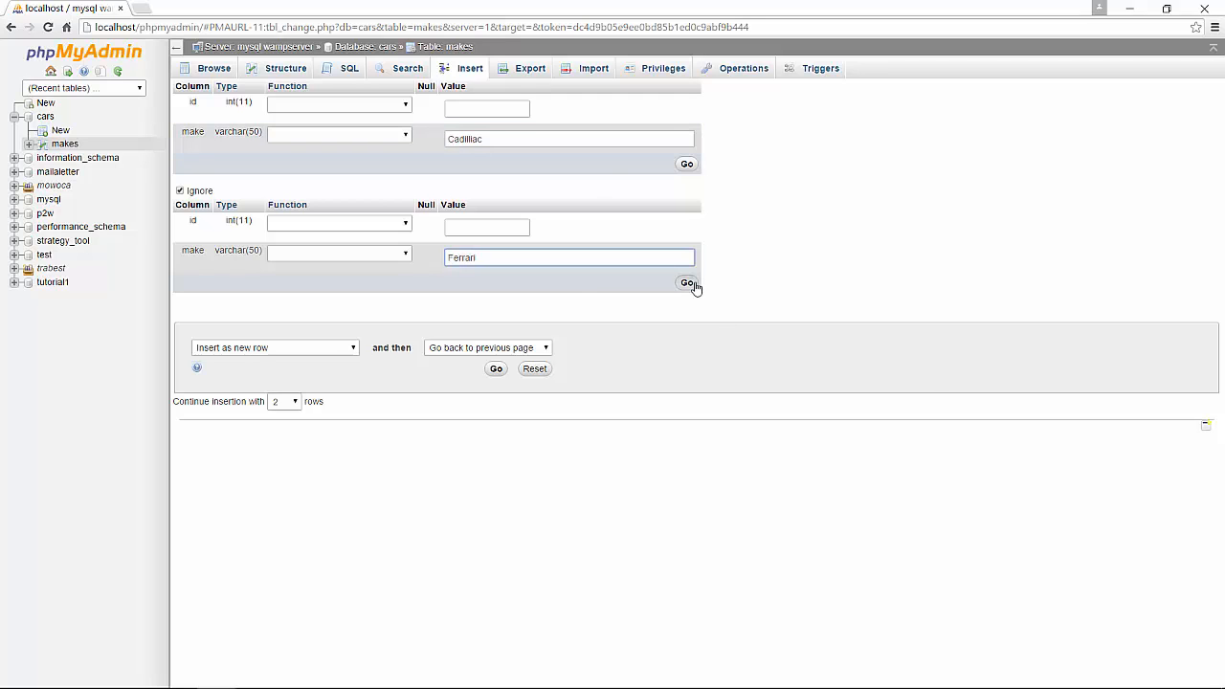
click(688, 284)
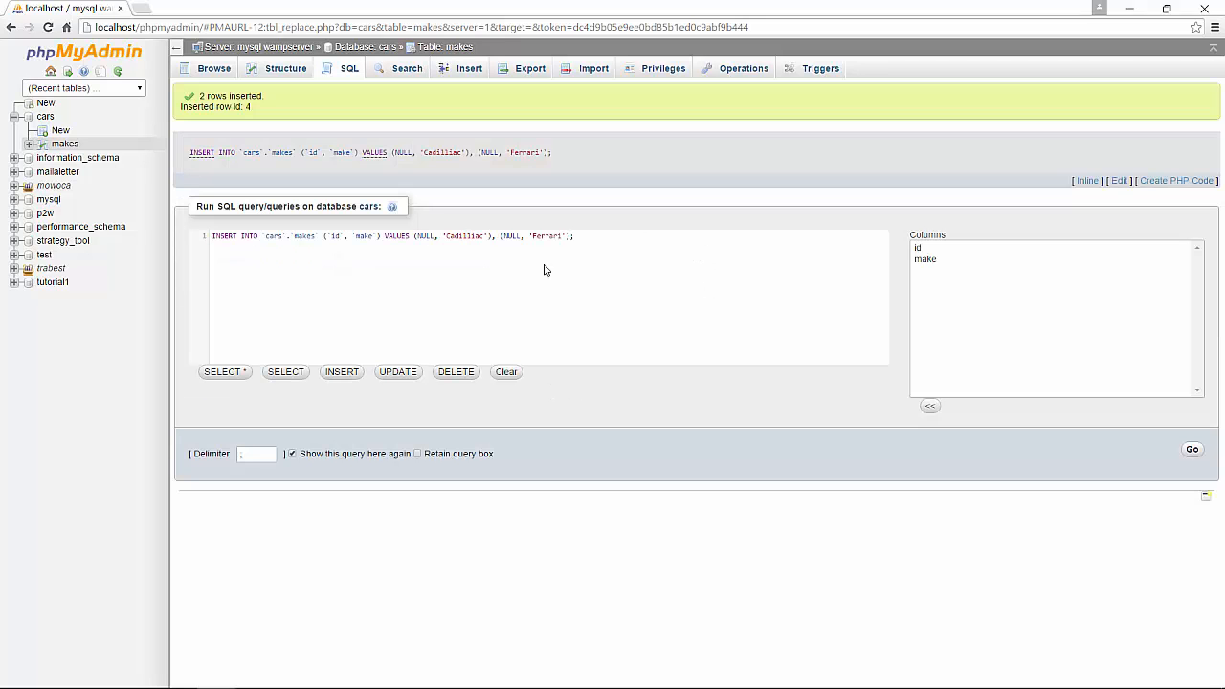
click(213, 73)
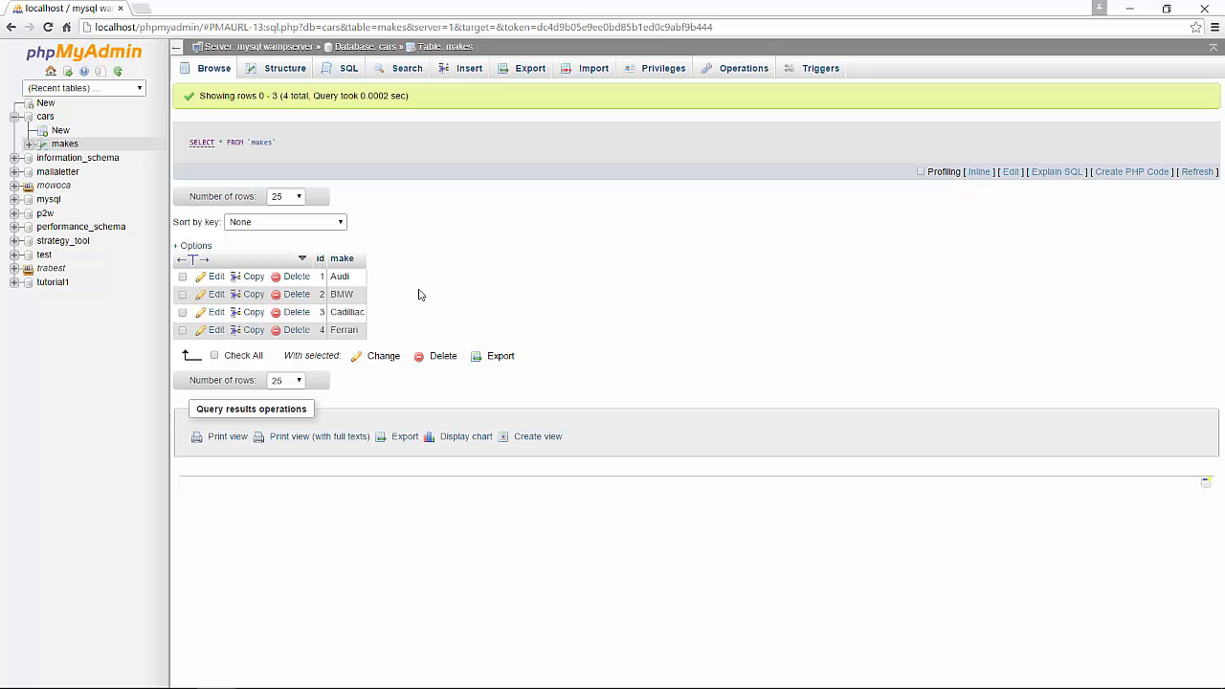
Start a new table named models with 3 columns in the cars database.
click(369, 52)
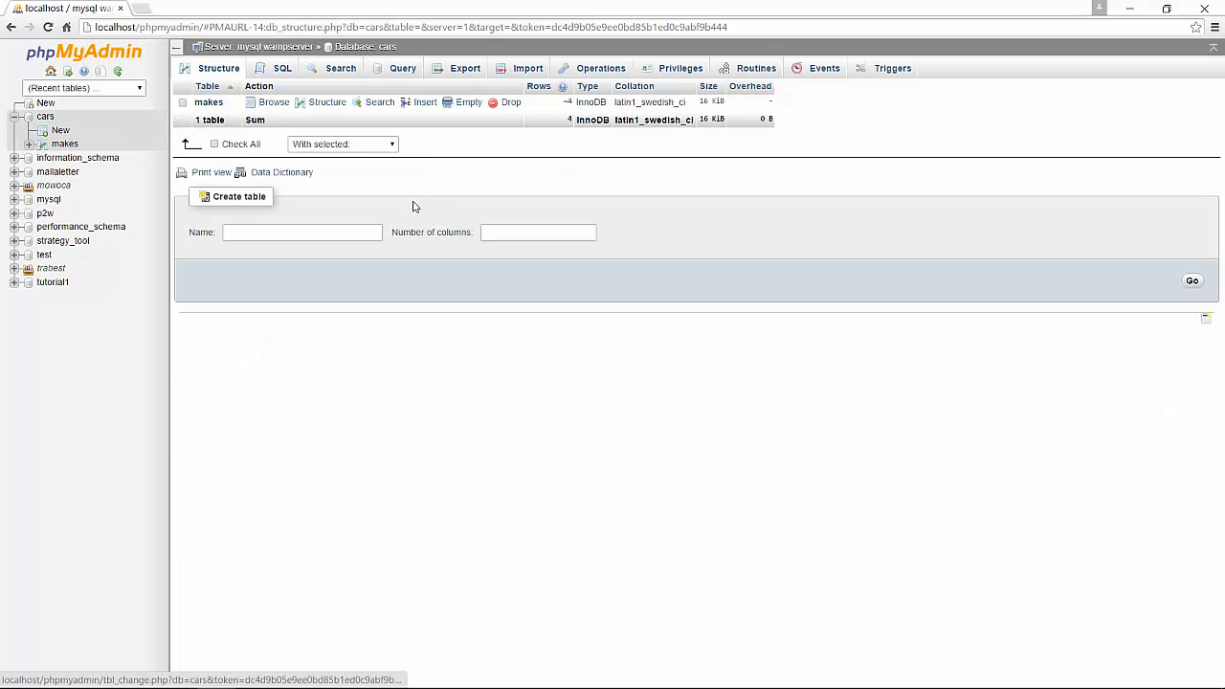
click(271, 237)
text(models)
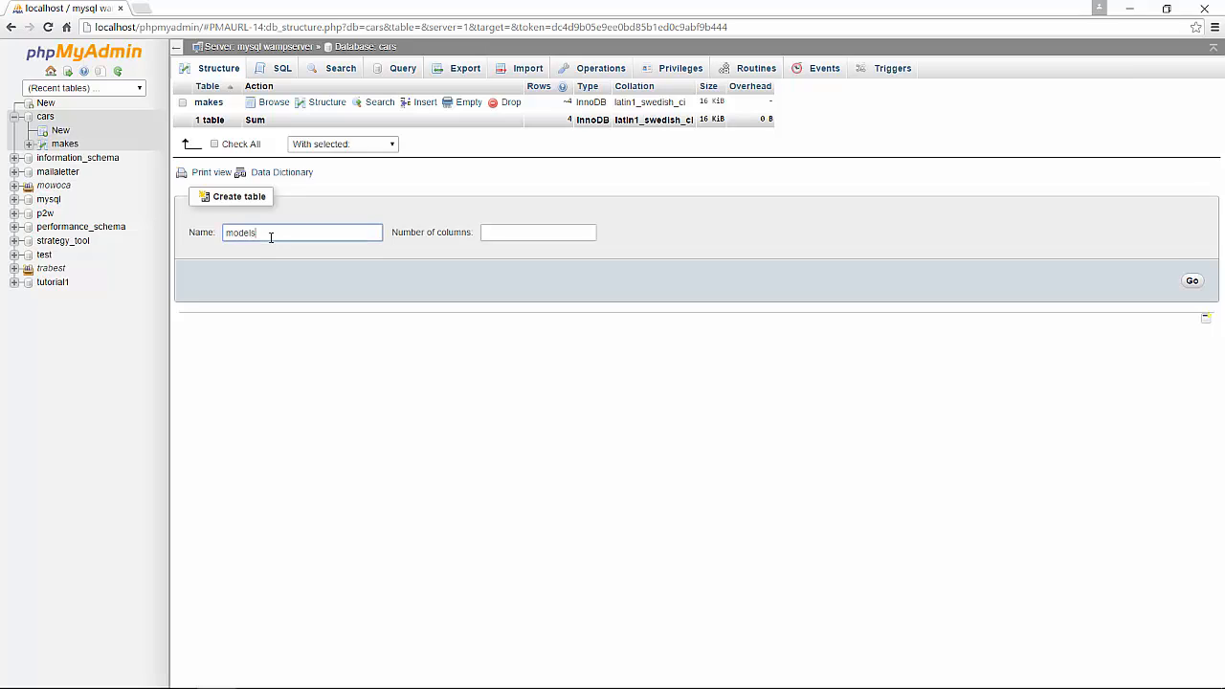
key(Tab)
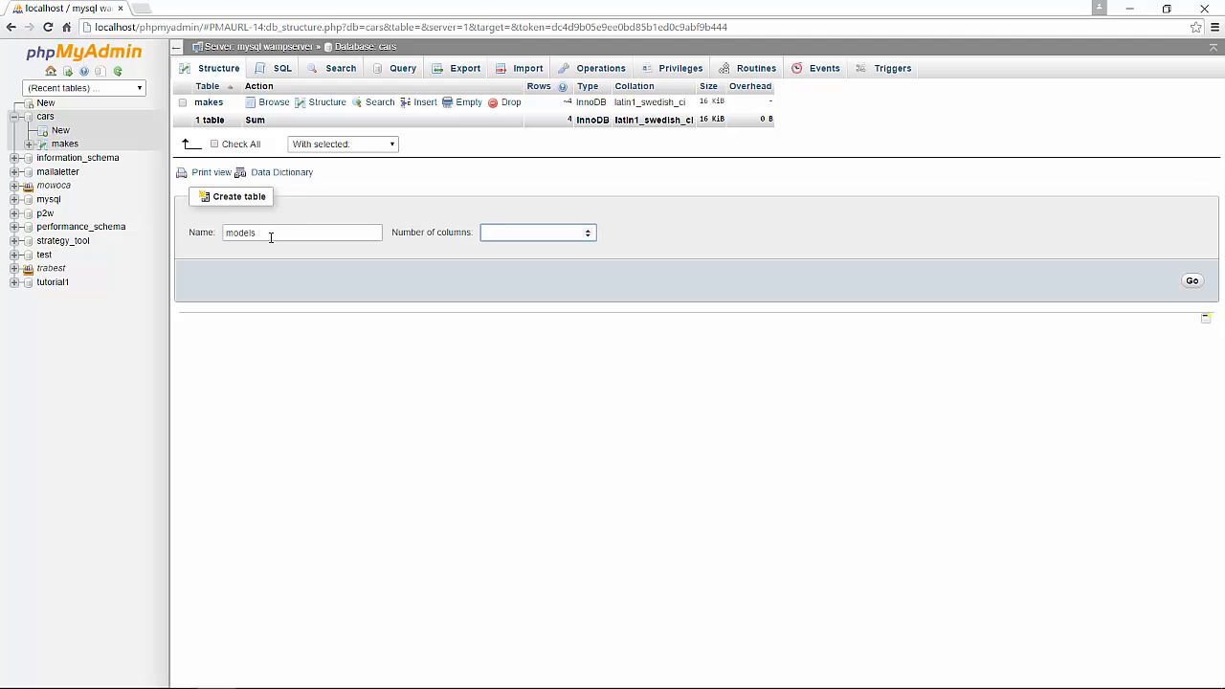
click(1191, 284)
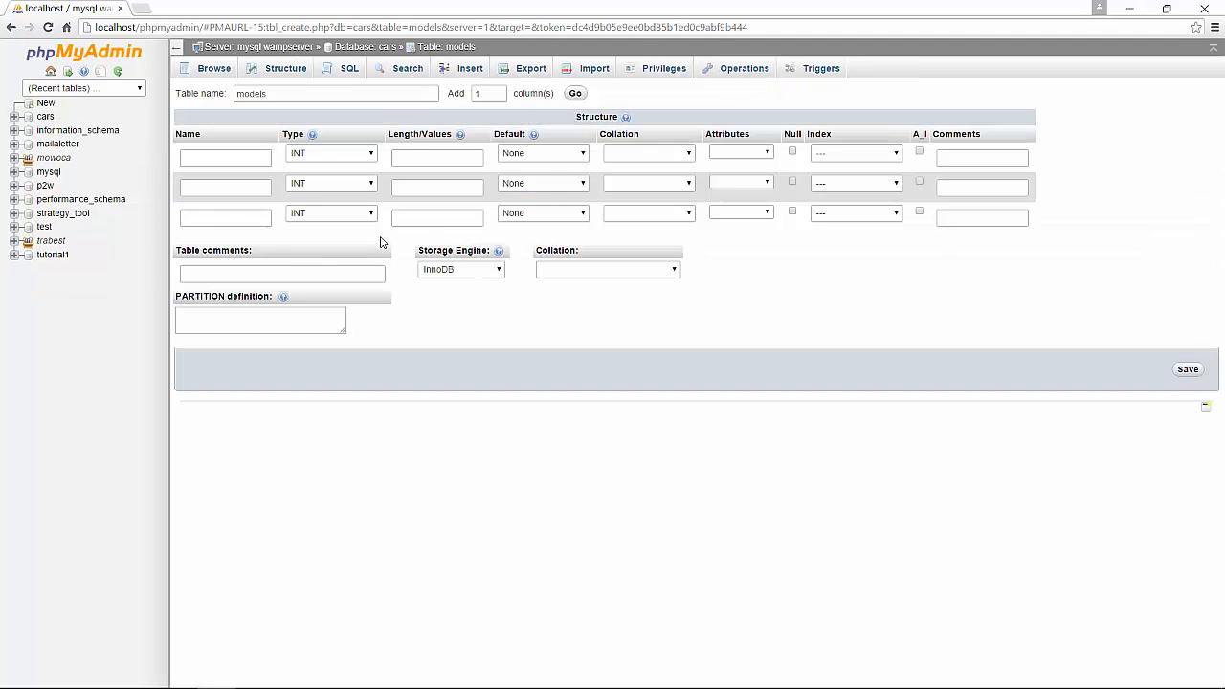
Define the models table's first column as id, an auto-incrementing PRIMARY key.
click(212, 155)
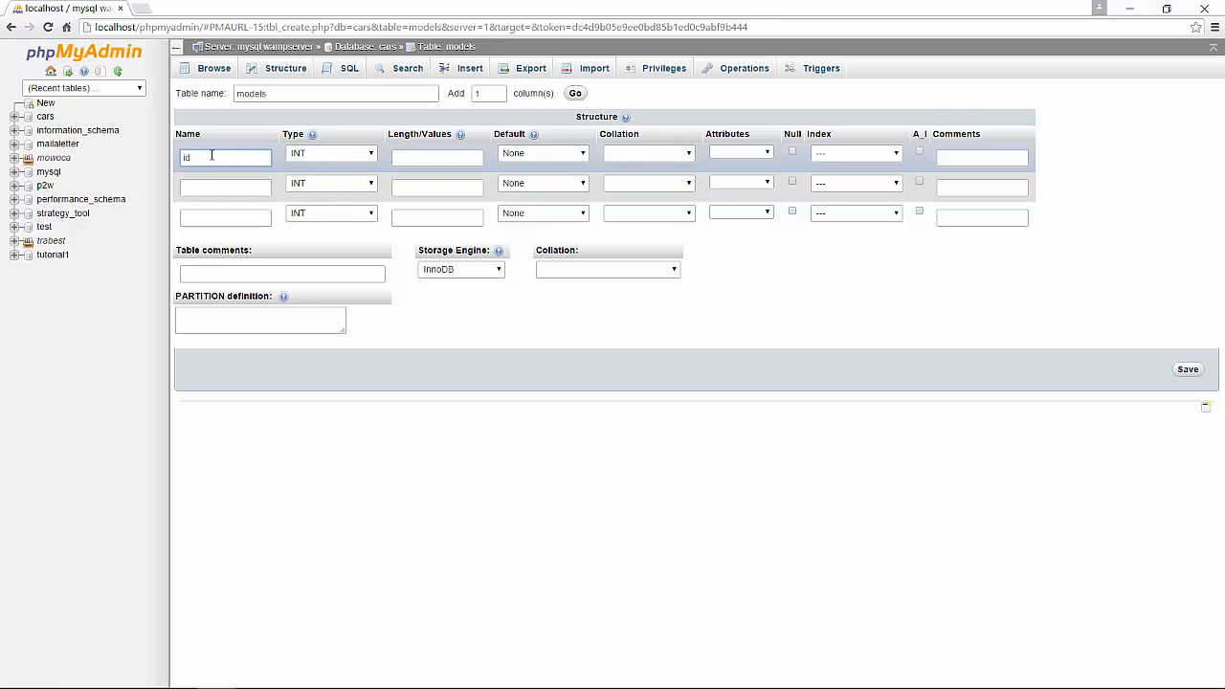
click(823, 153)
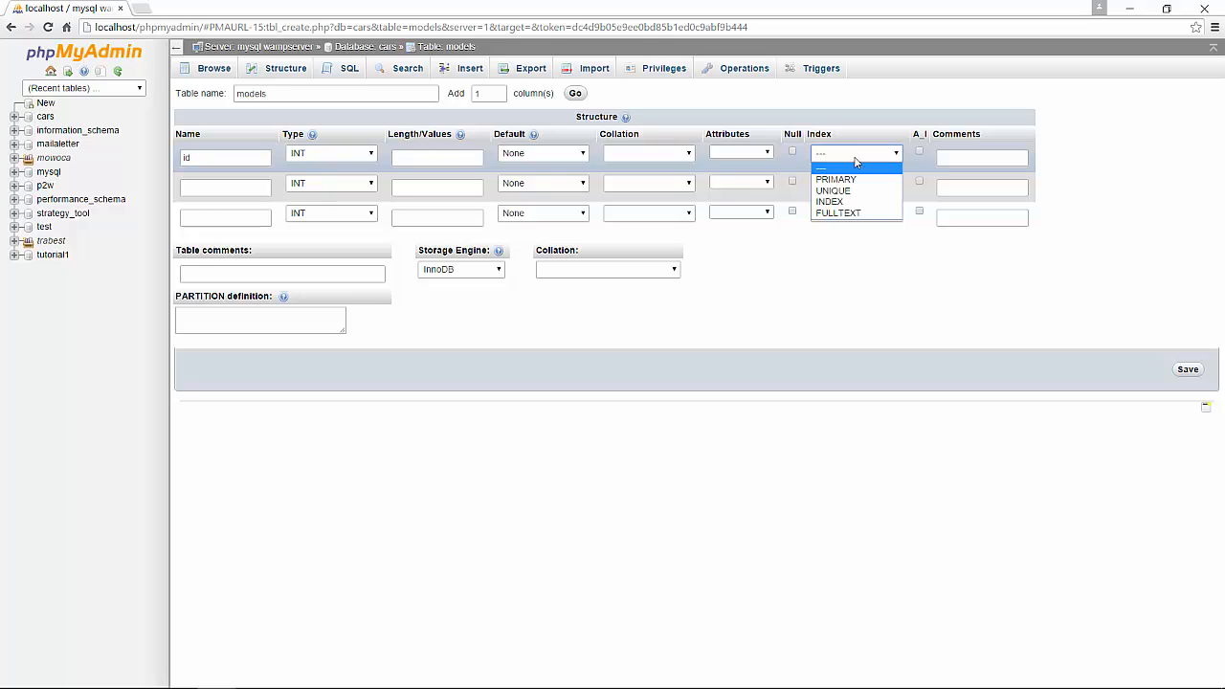
click(836, 179)
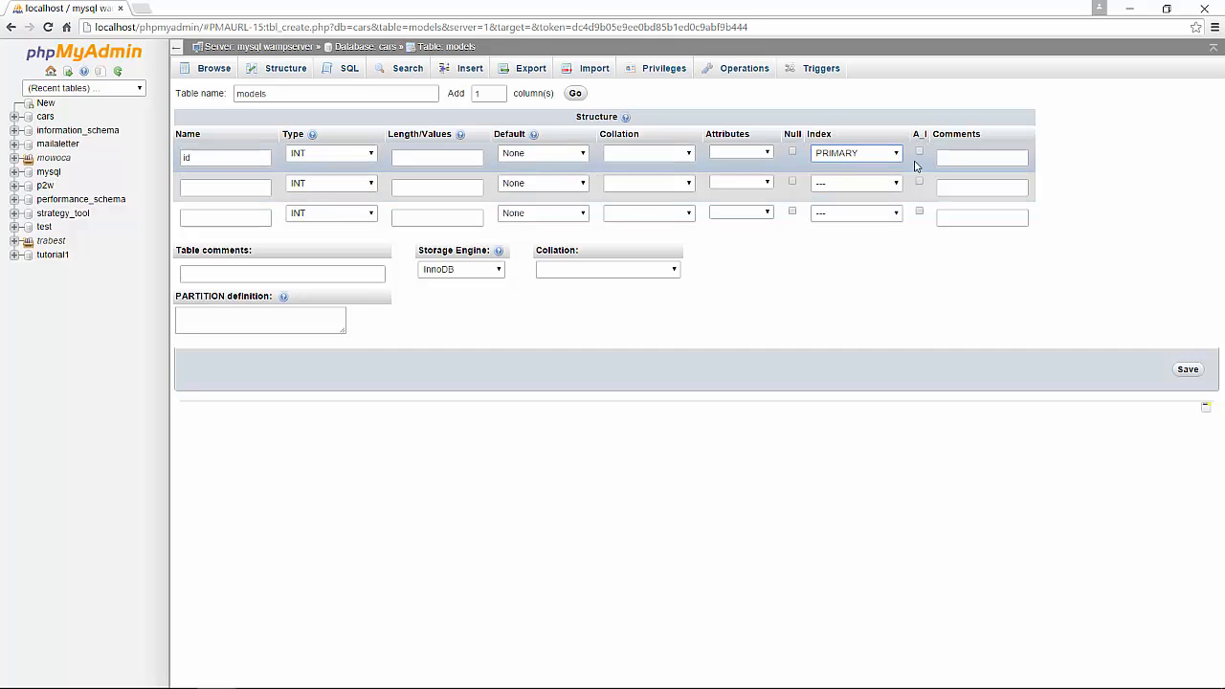
click(919, 152)
click(218, 192)
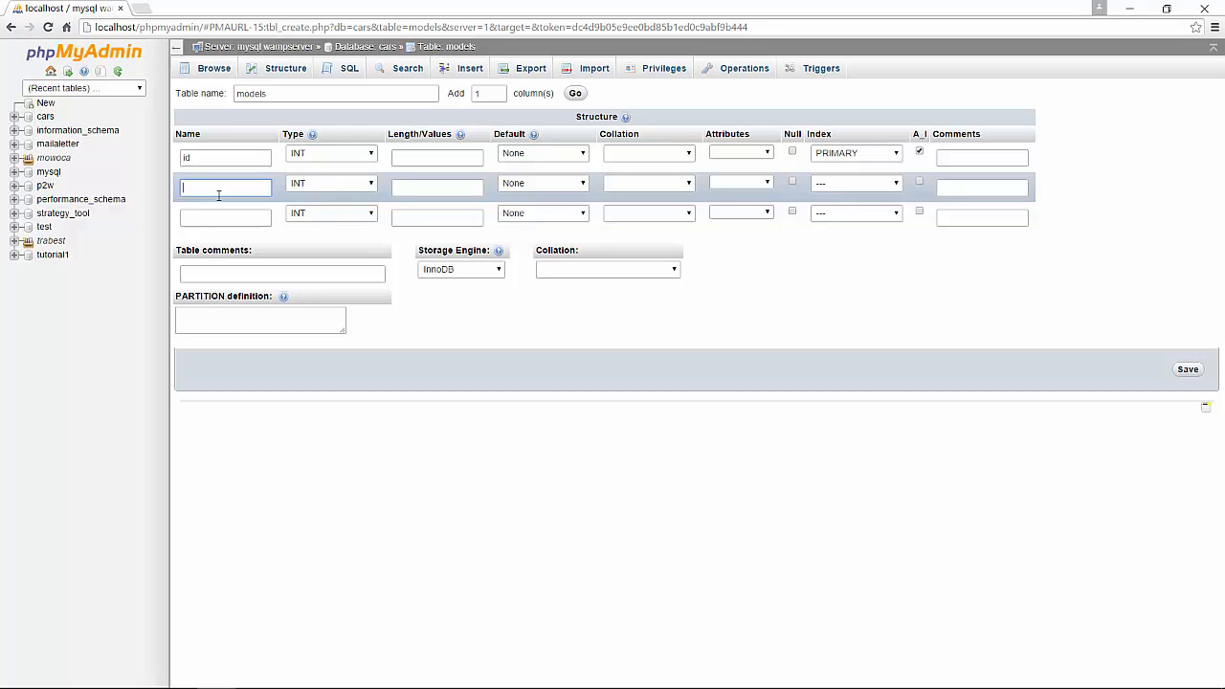
Name the models table's second column make_id.
text(make_id)
key(Tab)
click(252, 213)
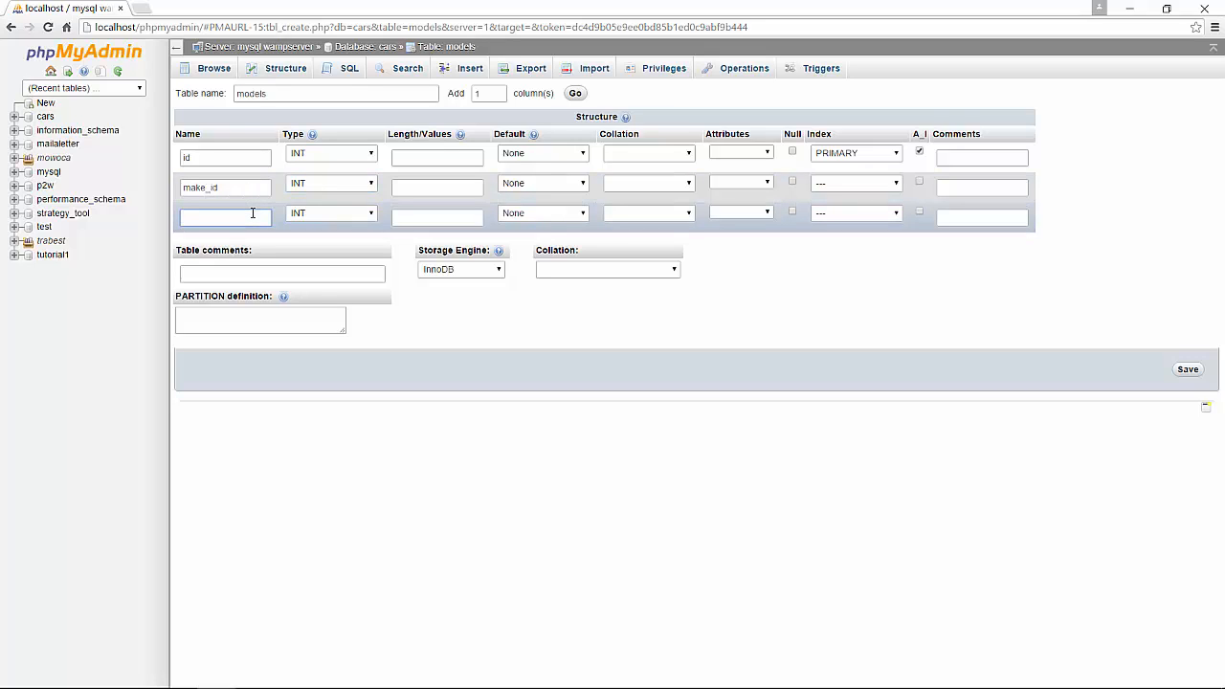
Define the third column as model, of type VARCHAR with length 50.
text(model)
click(352, 214)
click(339, 239)
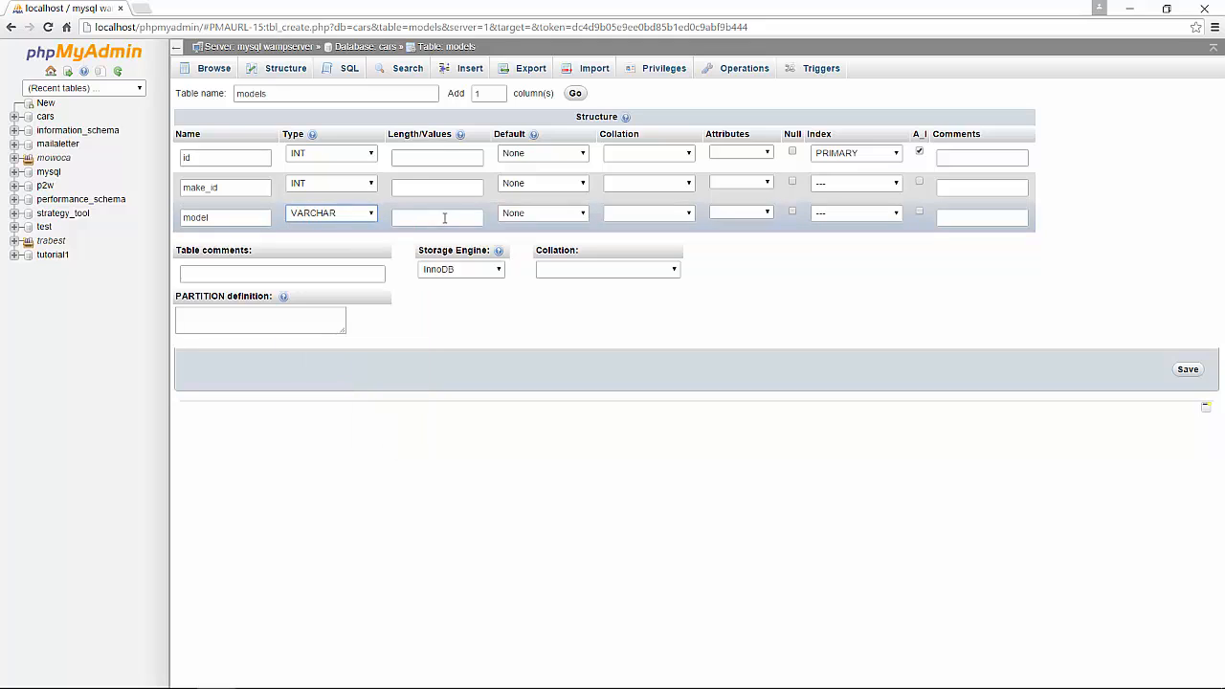
click(444, 218)
text(50)
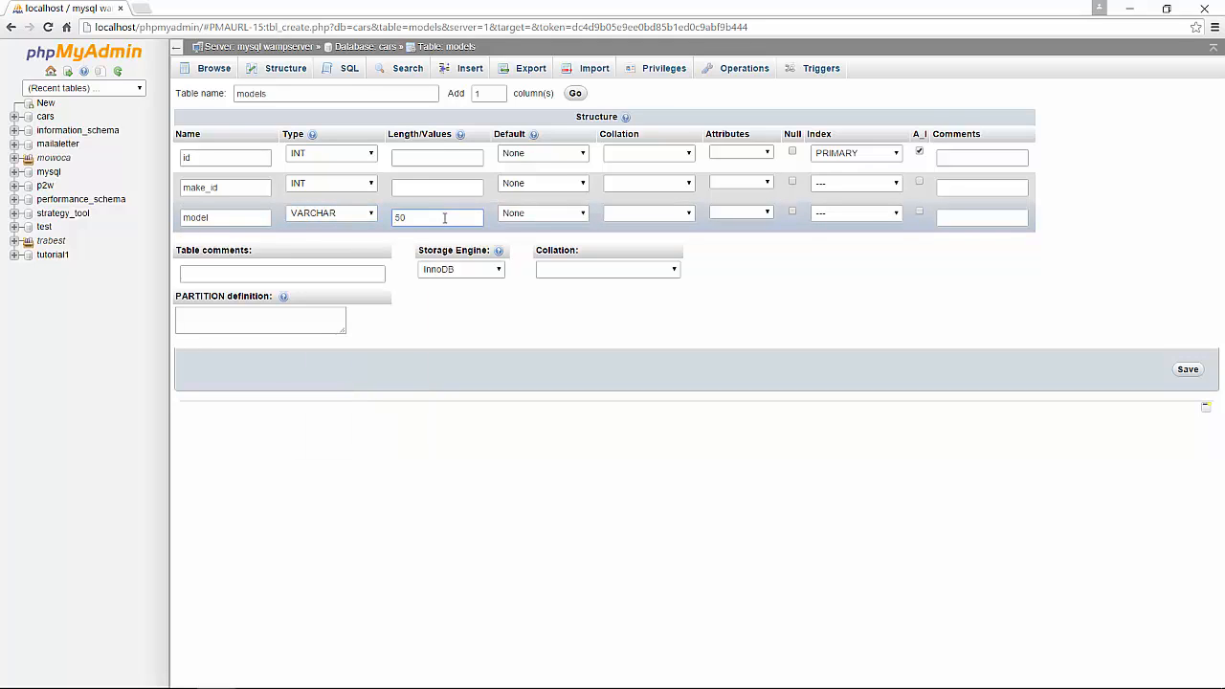
Give the make_id column an INDEX and save the models table.
click(836, 184)
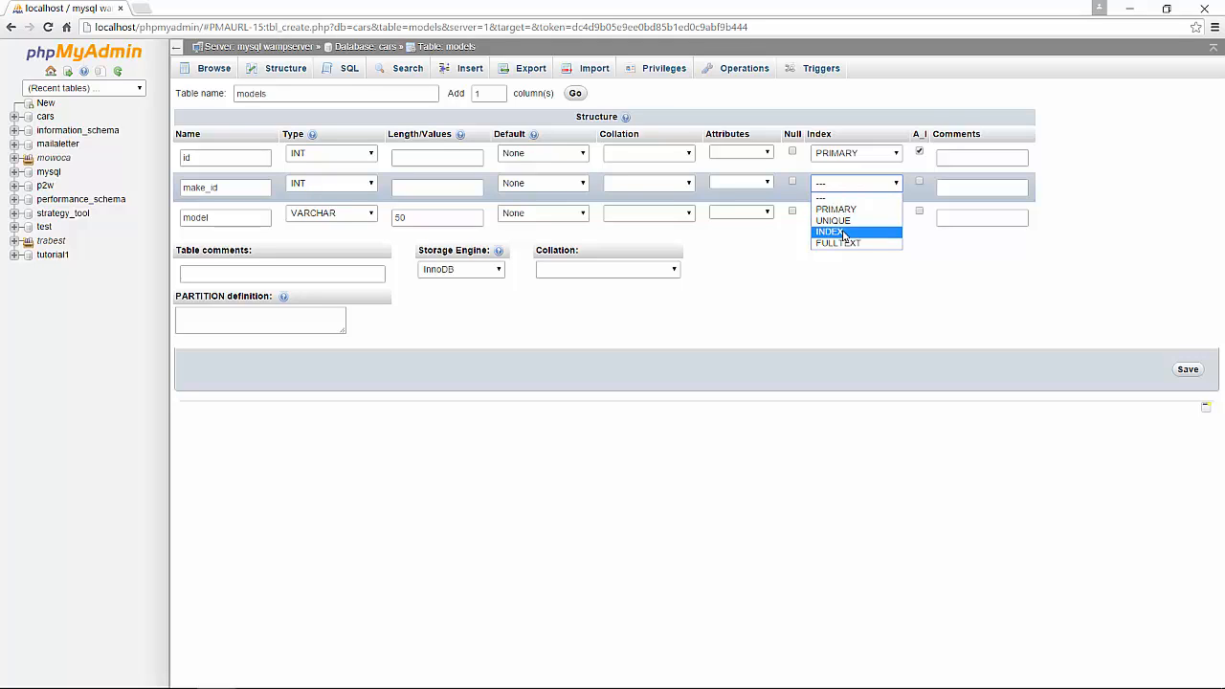
click(843, 234)
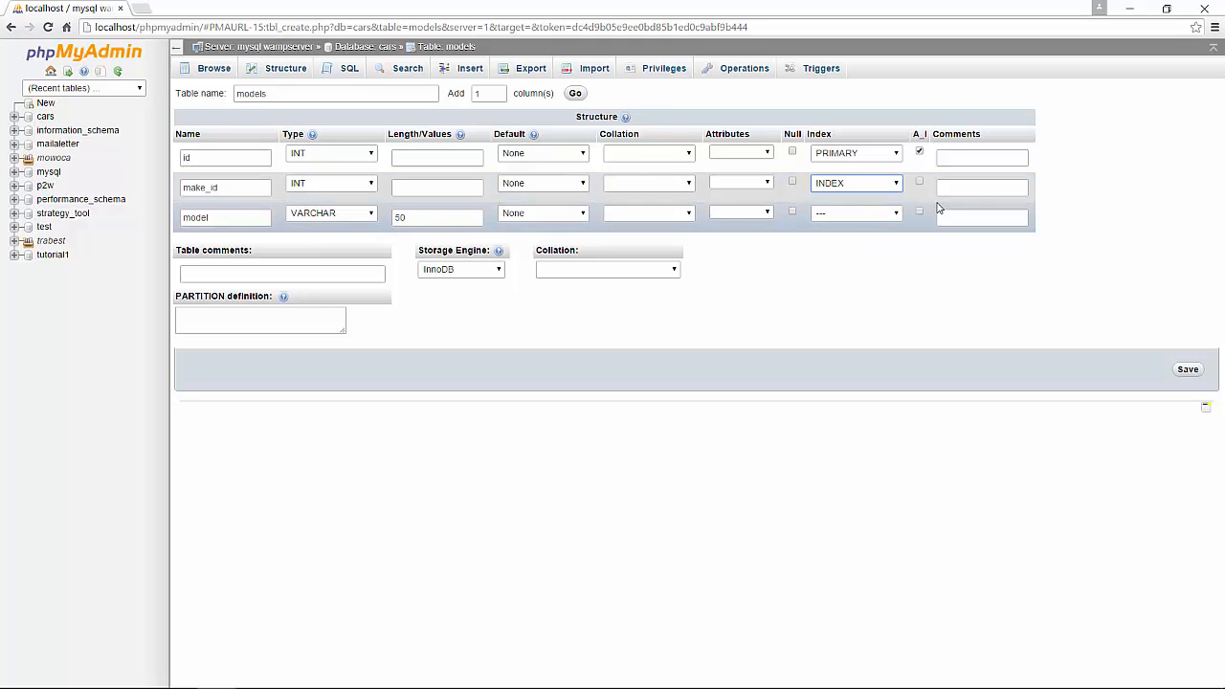
click(1191, 371)
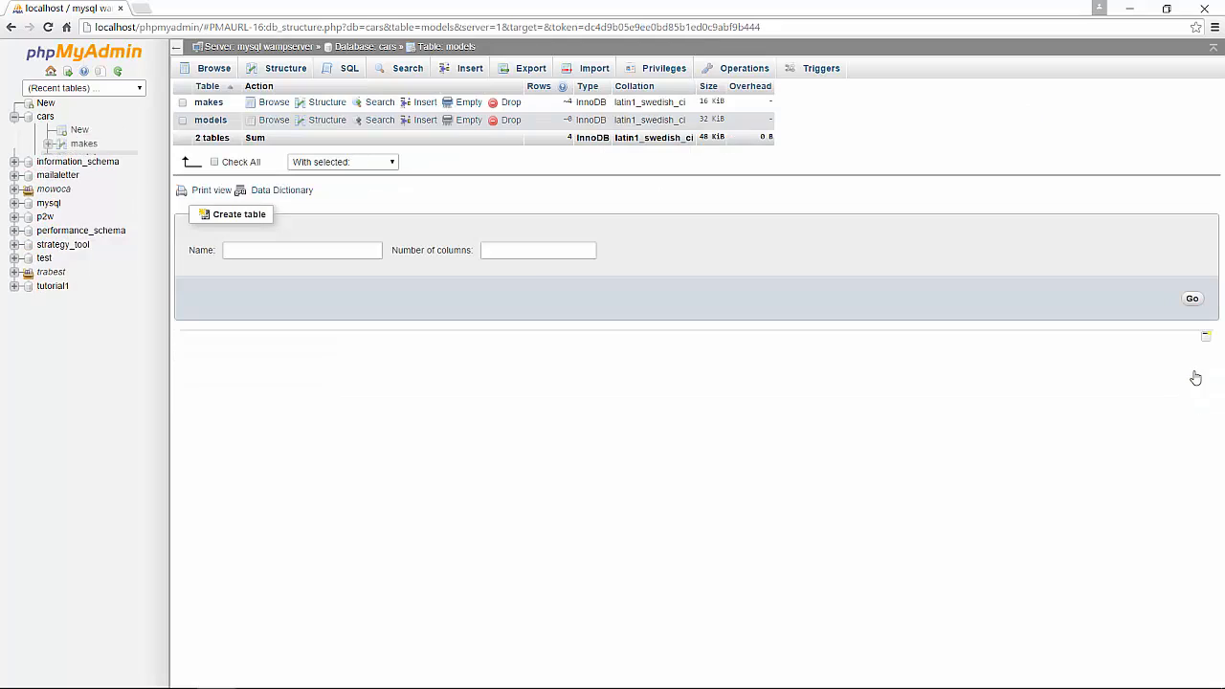
Insert two rows into models, make_id 1 with model A3 and make_id 1 with A4, then browse the table.
click(425, 125)
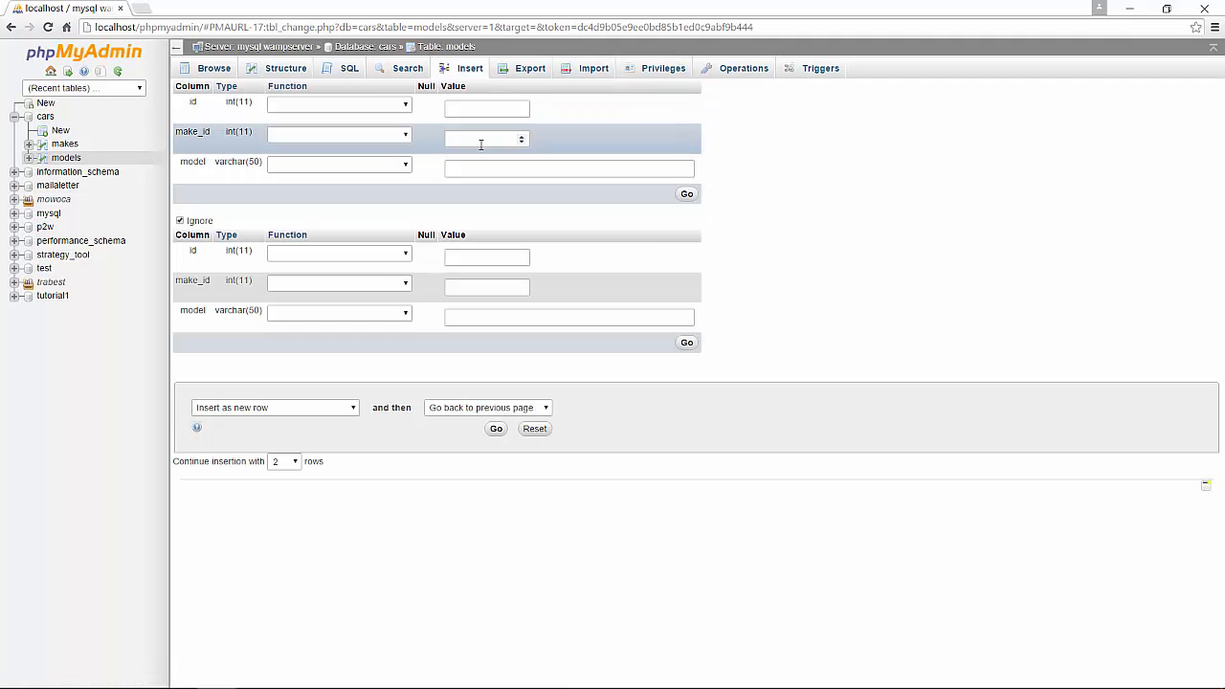
click(481, 141)
key(Tab)
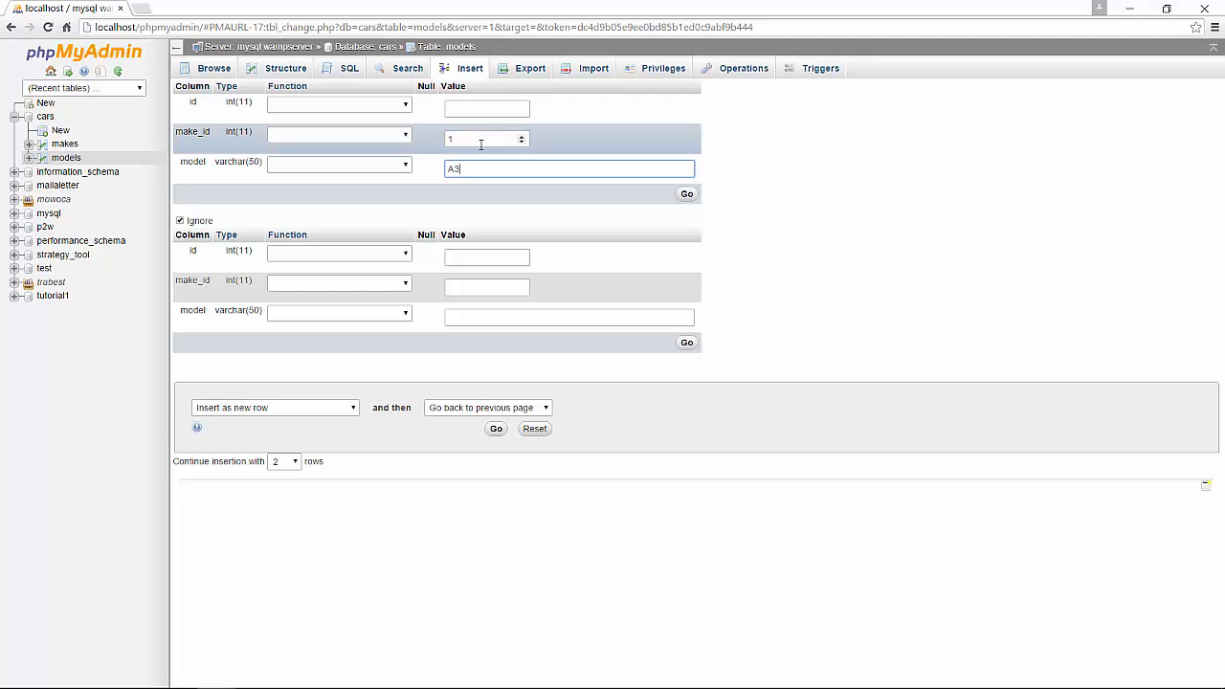
click(499, 285)
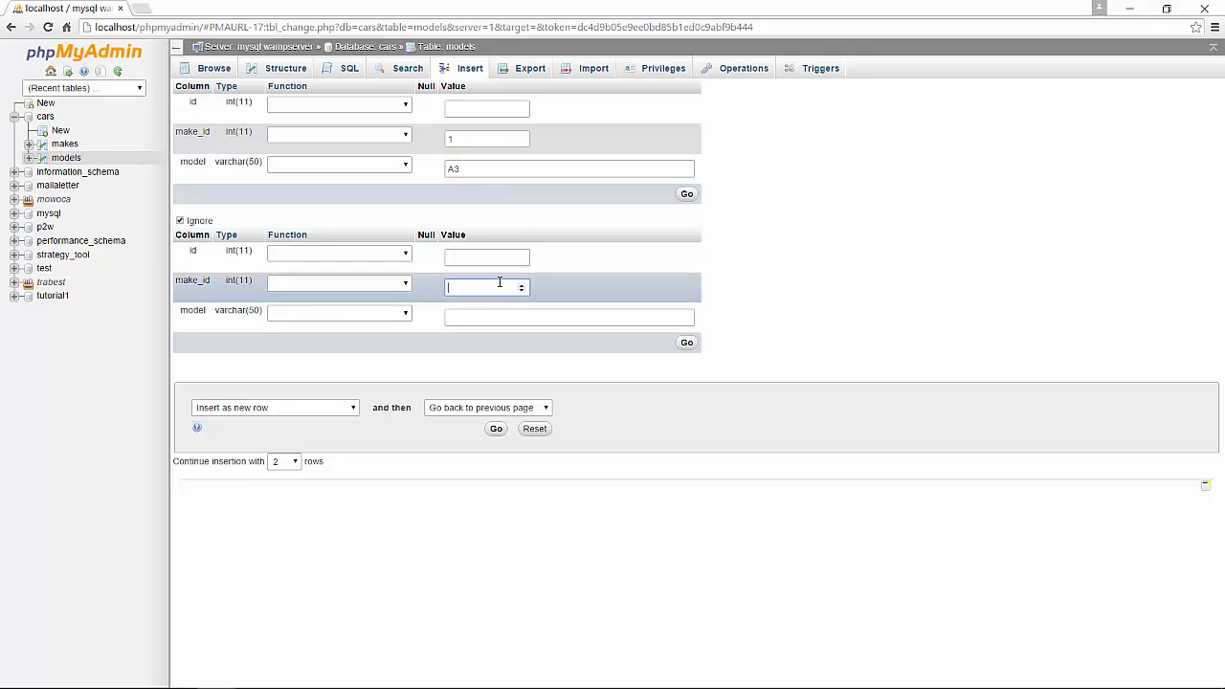
key(Tab)
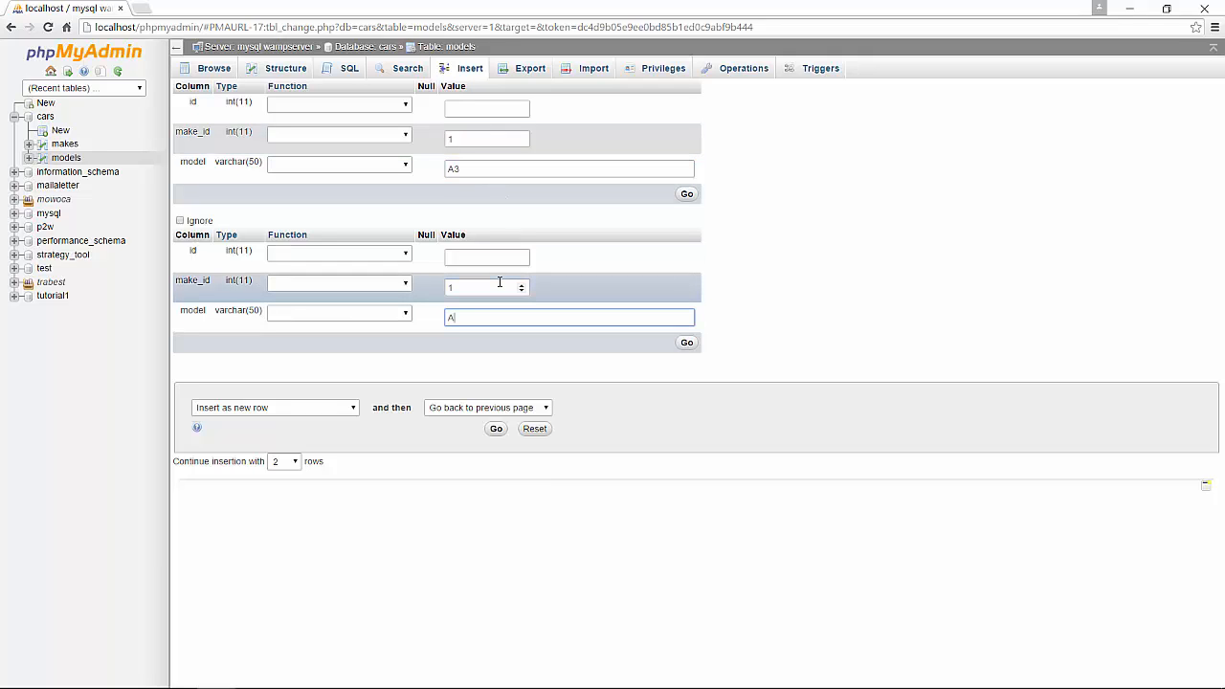
text(A4)
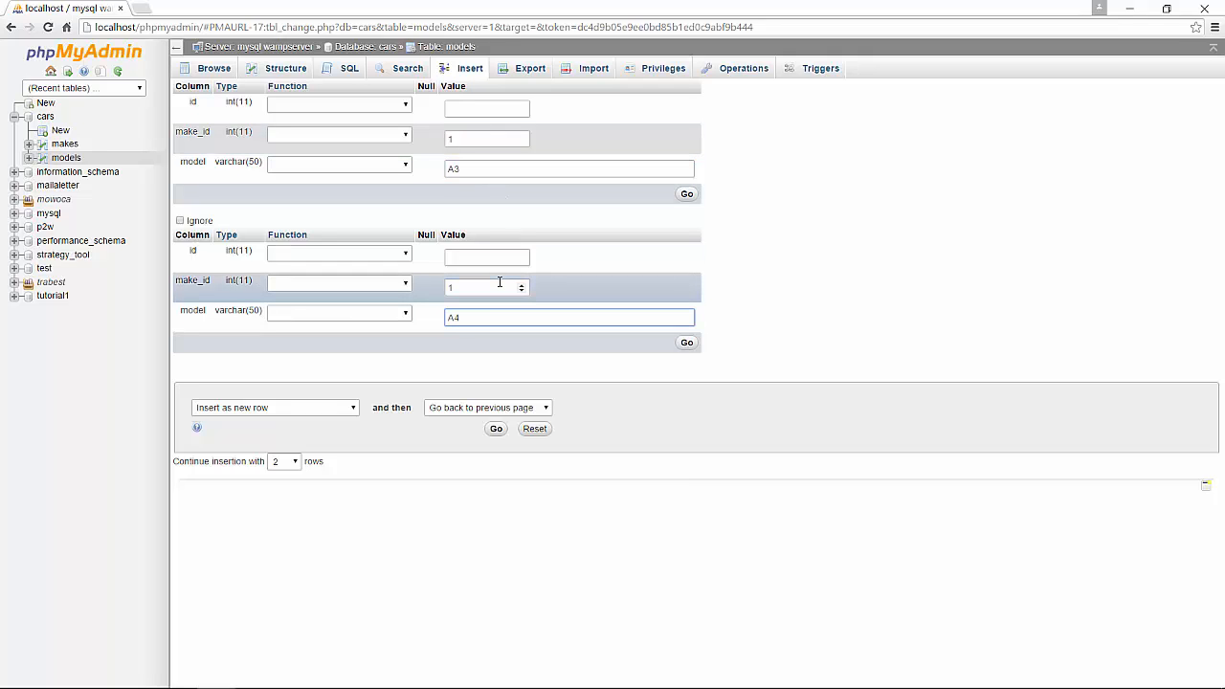
click(689, 345)
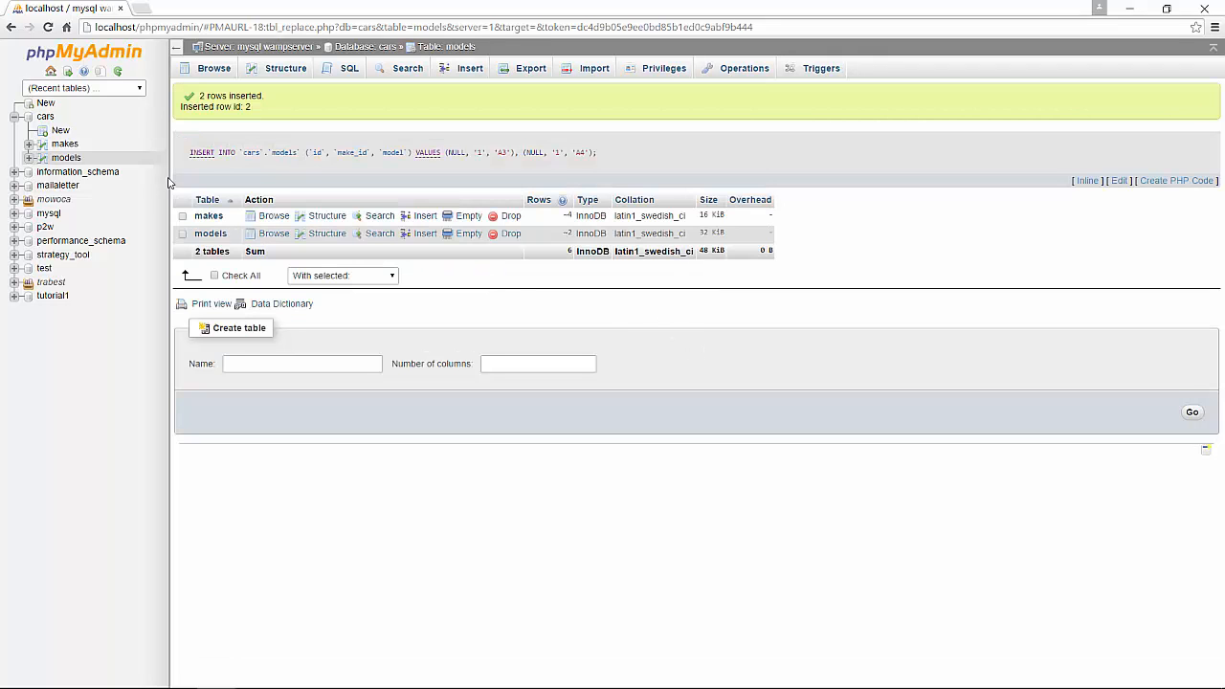
click(266, 236)
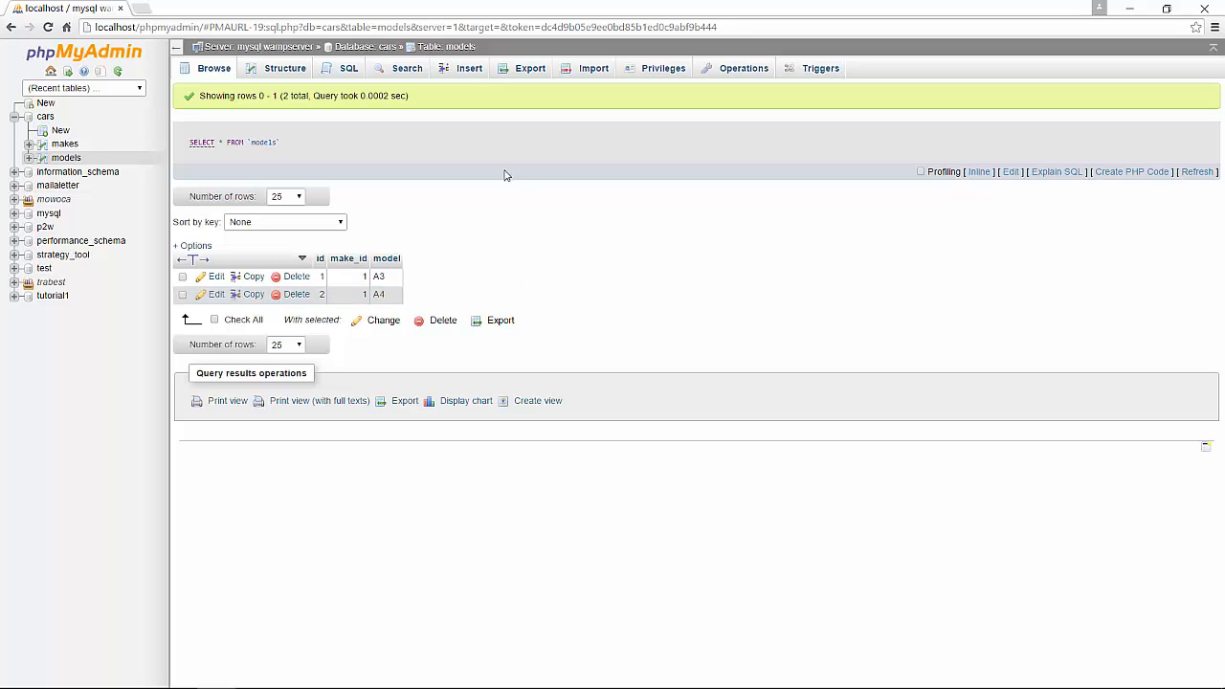
Insert two more model rows, make_id 4 with Enzo and make_id 1 with A6, then browse the table.
click(469, 69)
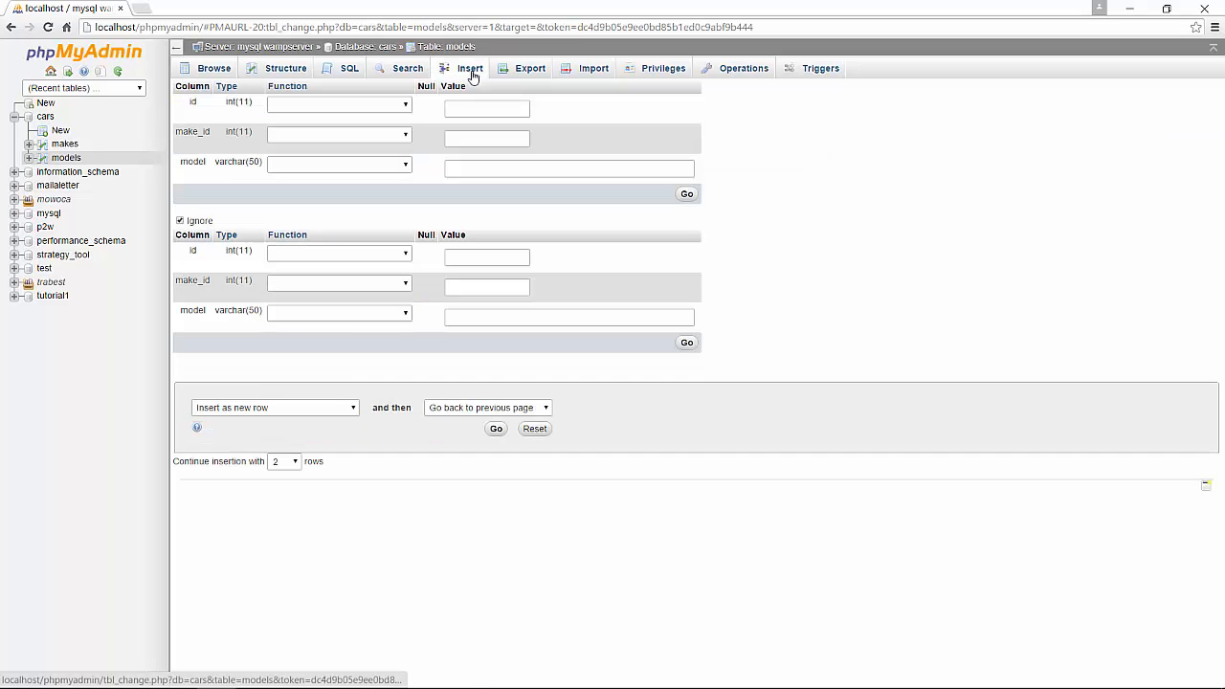
click(513, 139)
text(4)
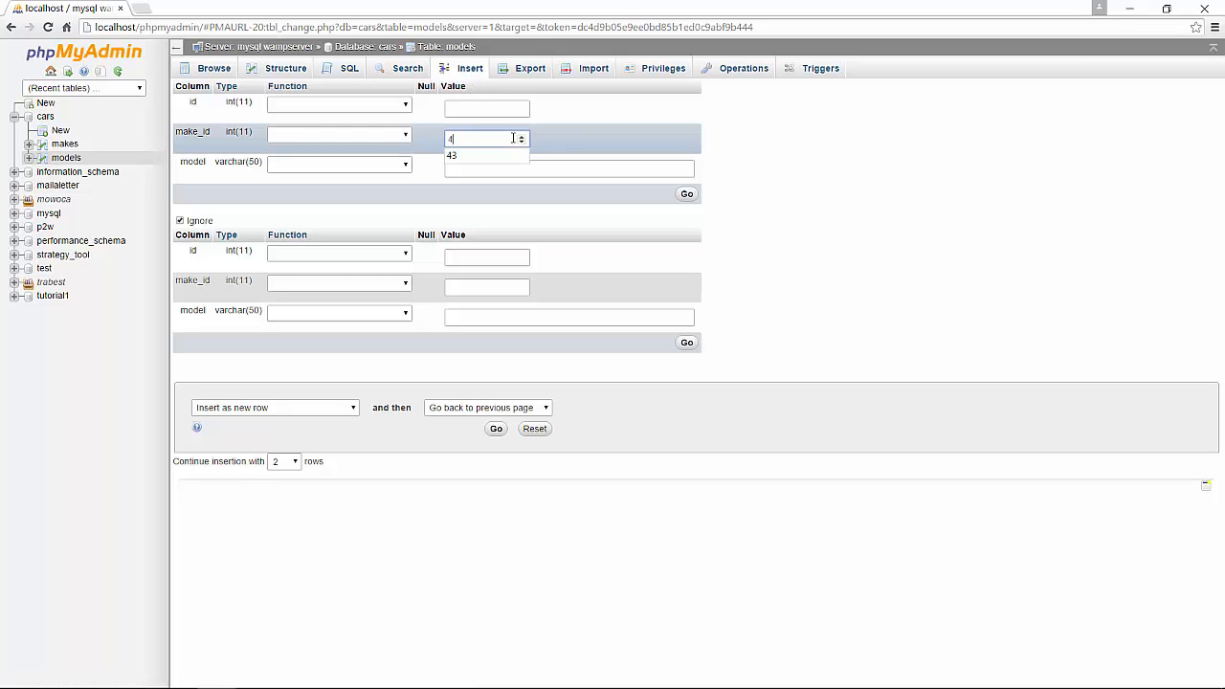
click(546, 170)
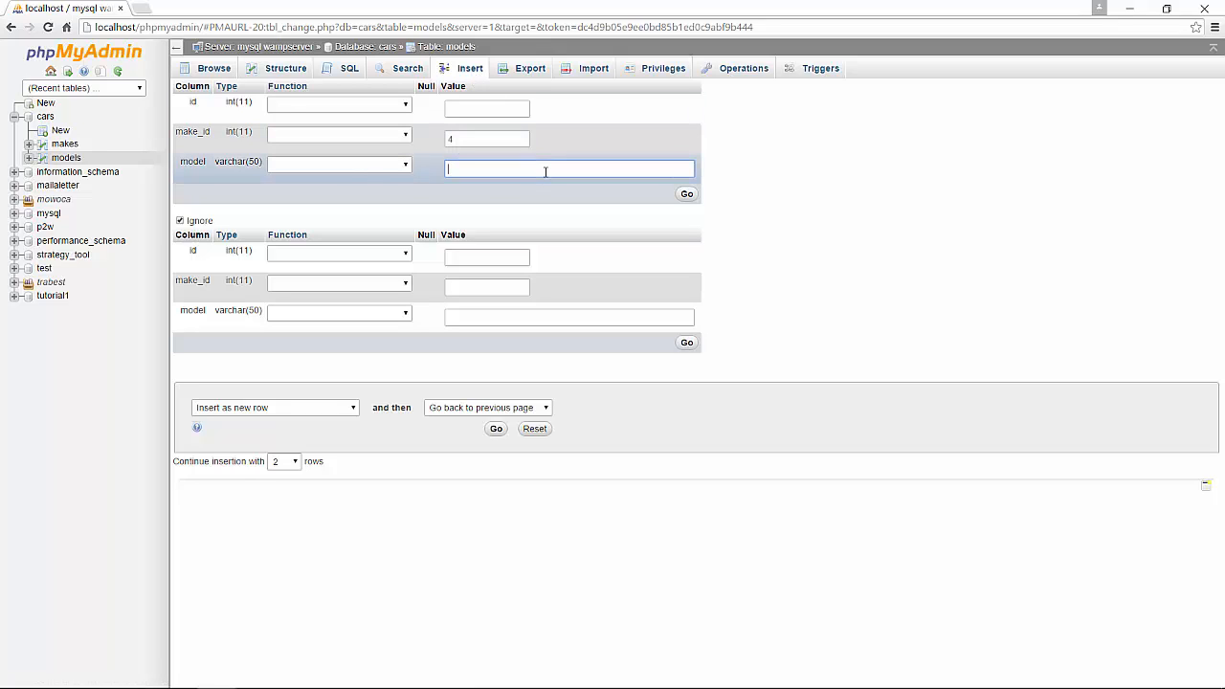
text(Enzo)
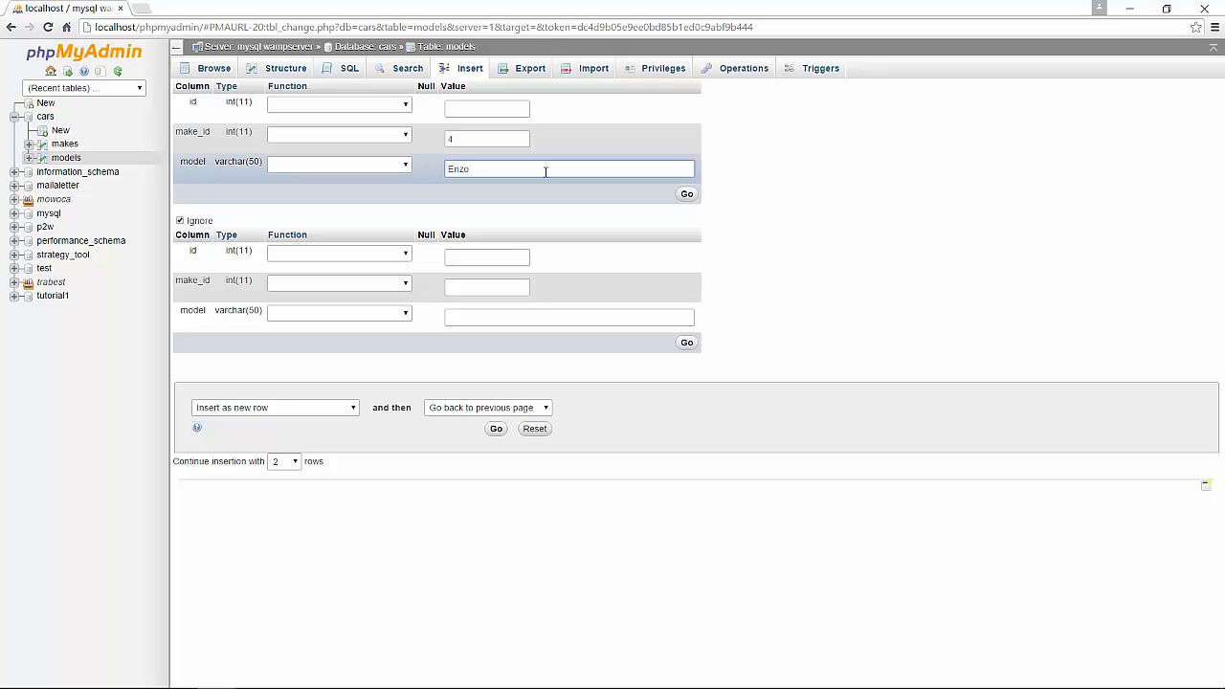
click(465, 280)
text(1)
click(491, 315)
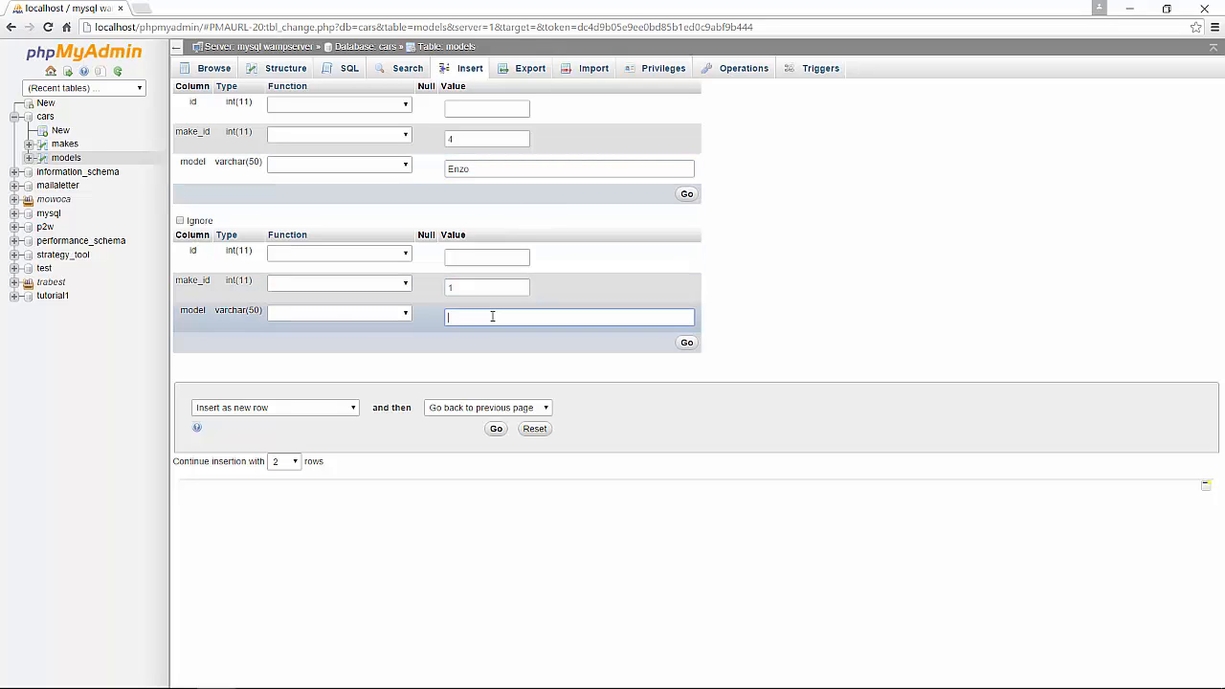
text(A6)
click(685, 343)
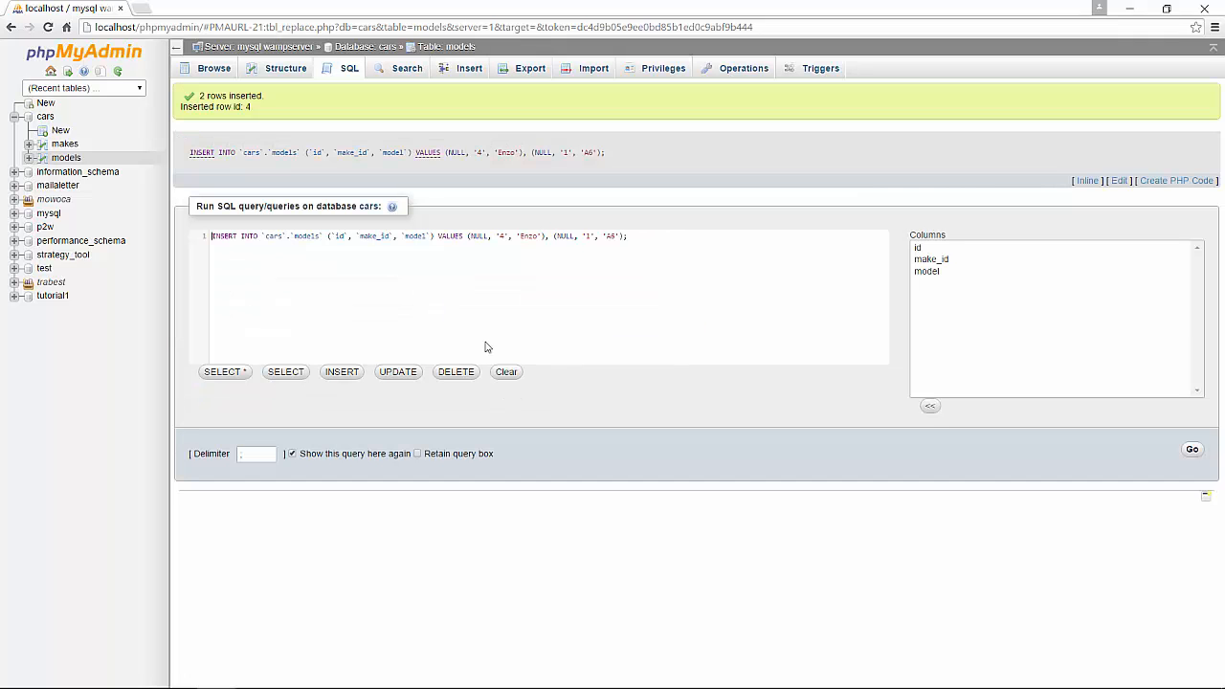
click(214, 70)
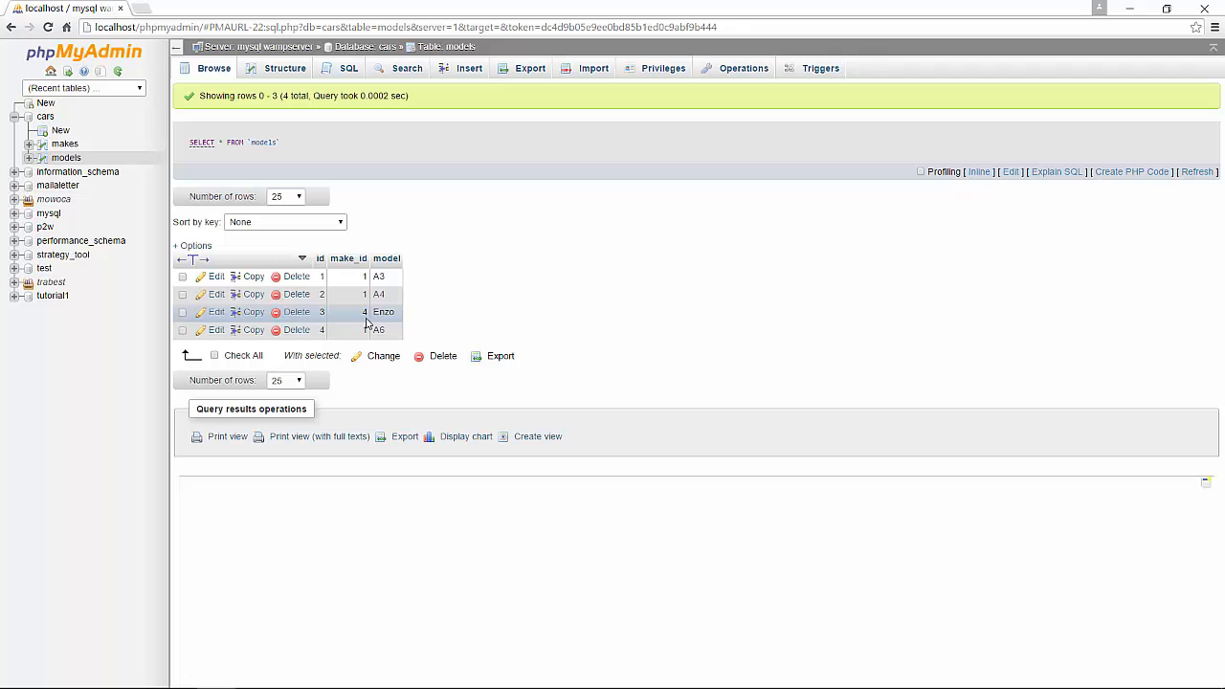
Sort the browsed models rows by the model, make_id and id columns.
click(387, 259)
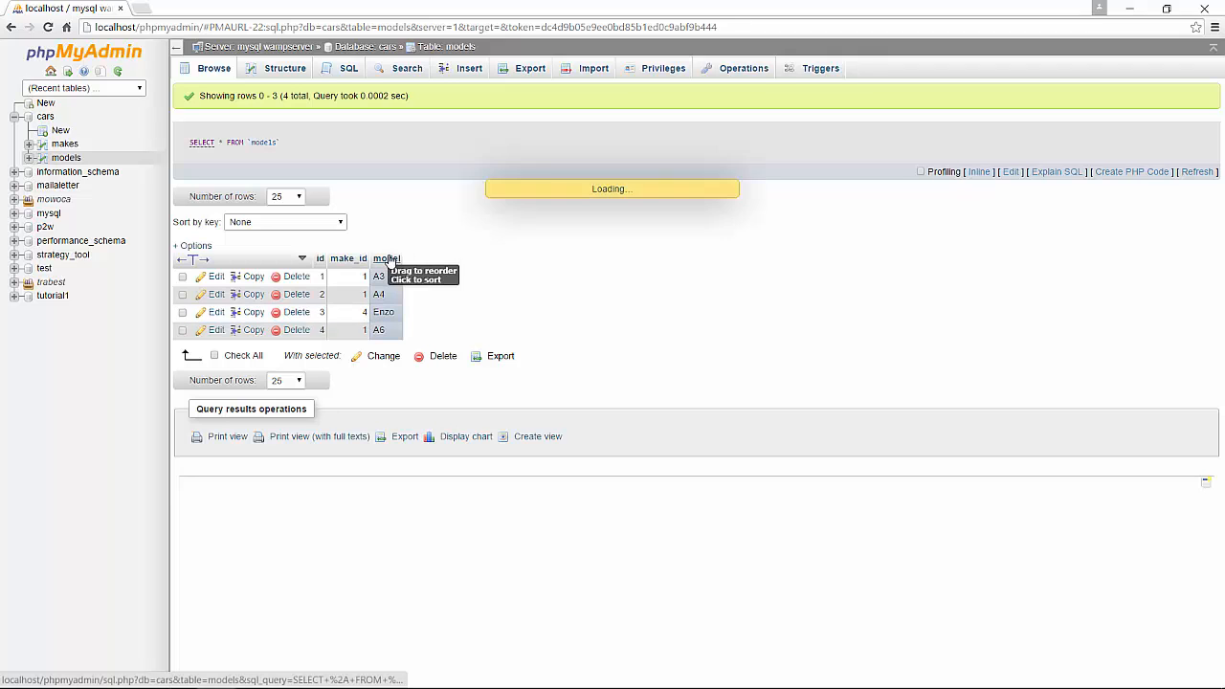
click(387, 259)
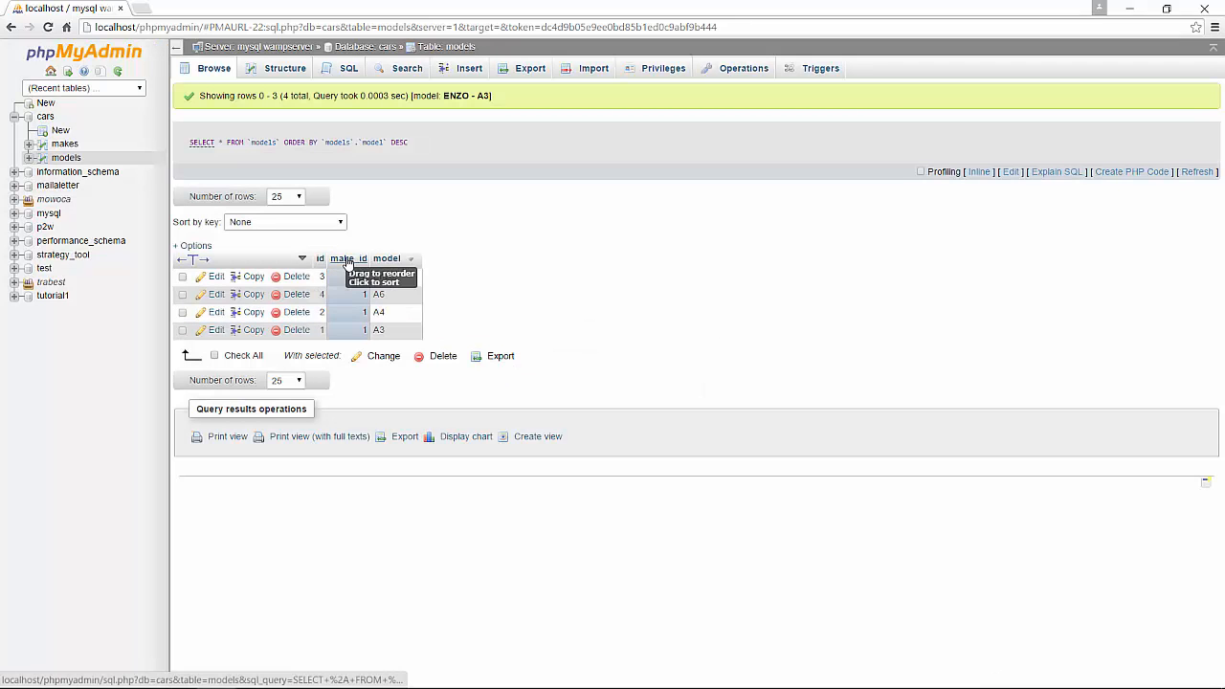
click(346, 259)
click(320, 259)
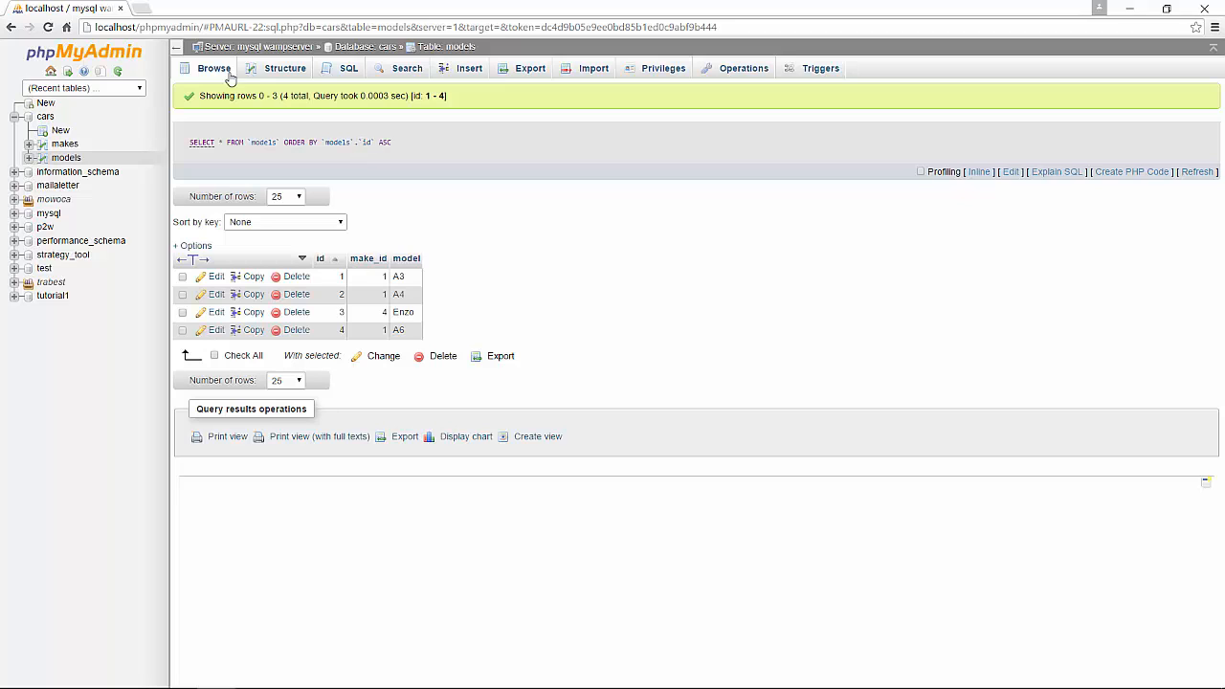
Run a query selecting all from `models` mo INNER JOIN makes ma ON ma.id = mo.make_id.
click(349, 68)
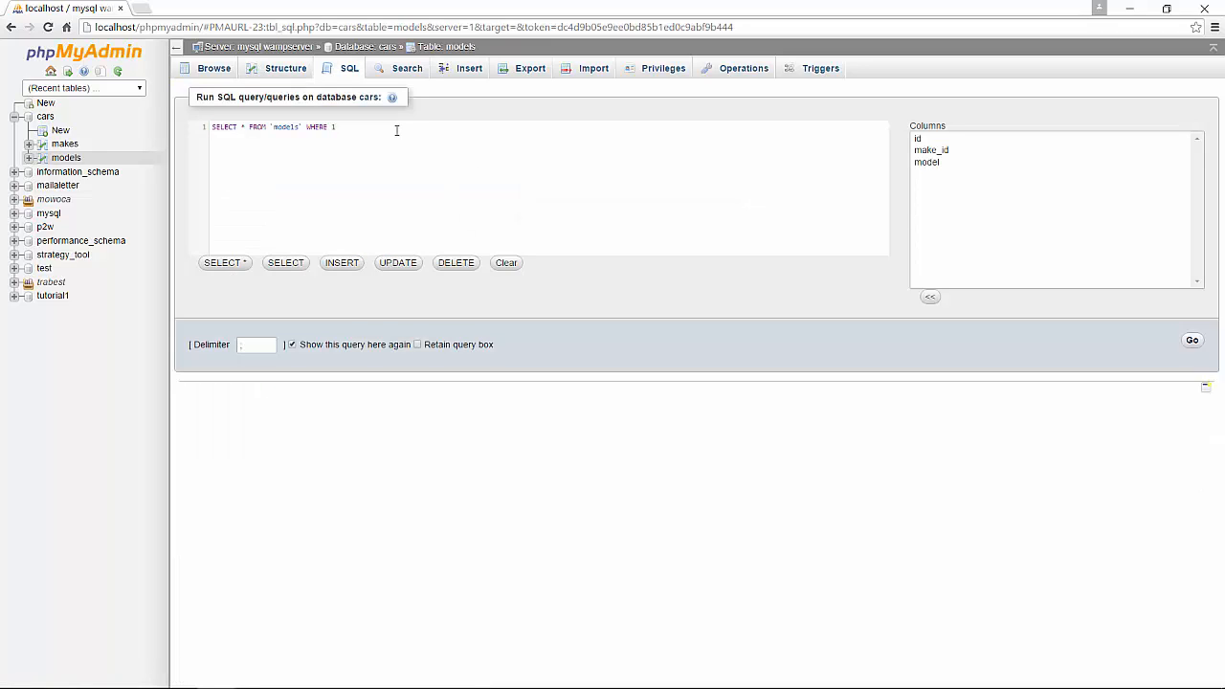
key(BackSpace)
key(BackSpace)
key(BackSpace)
key(BackSpace)
key(BackSpace)
key(BackSpace)
key(Return)
text(mo I)
text(NNE)
text(R JOI)
text(N )
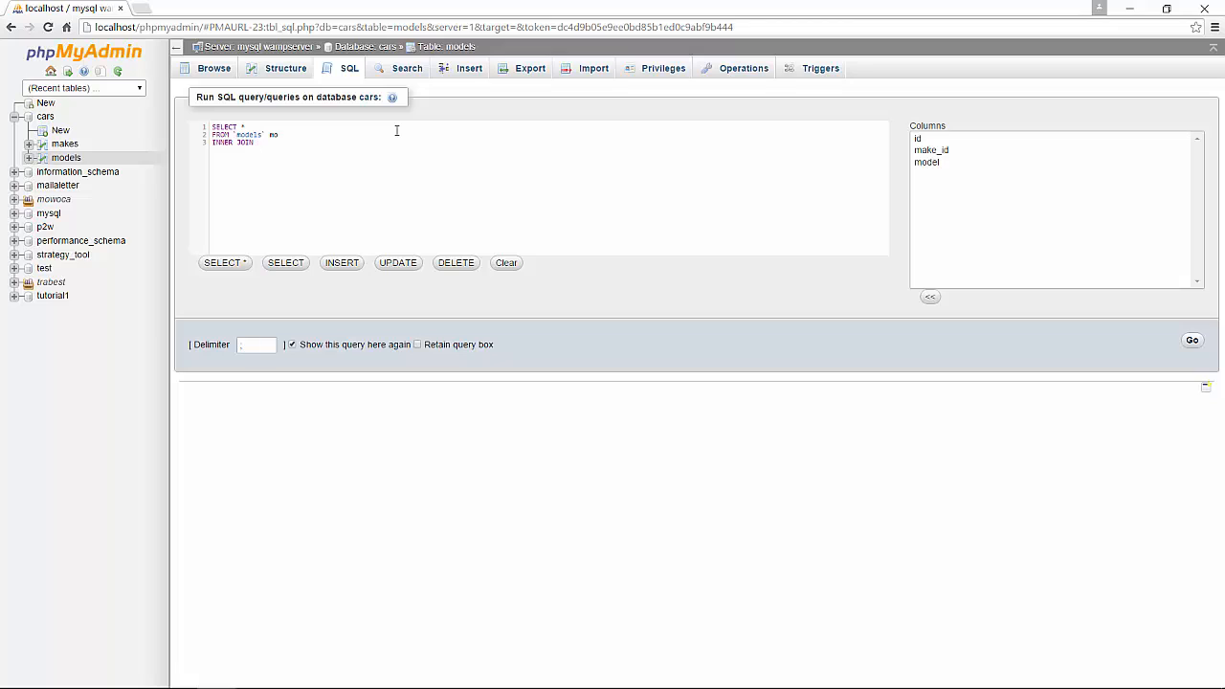
text(makes ma)
text(ON ma.id = mo.make_id)
click(1192, 343)
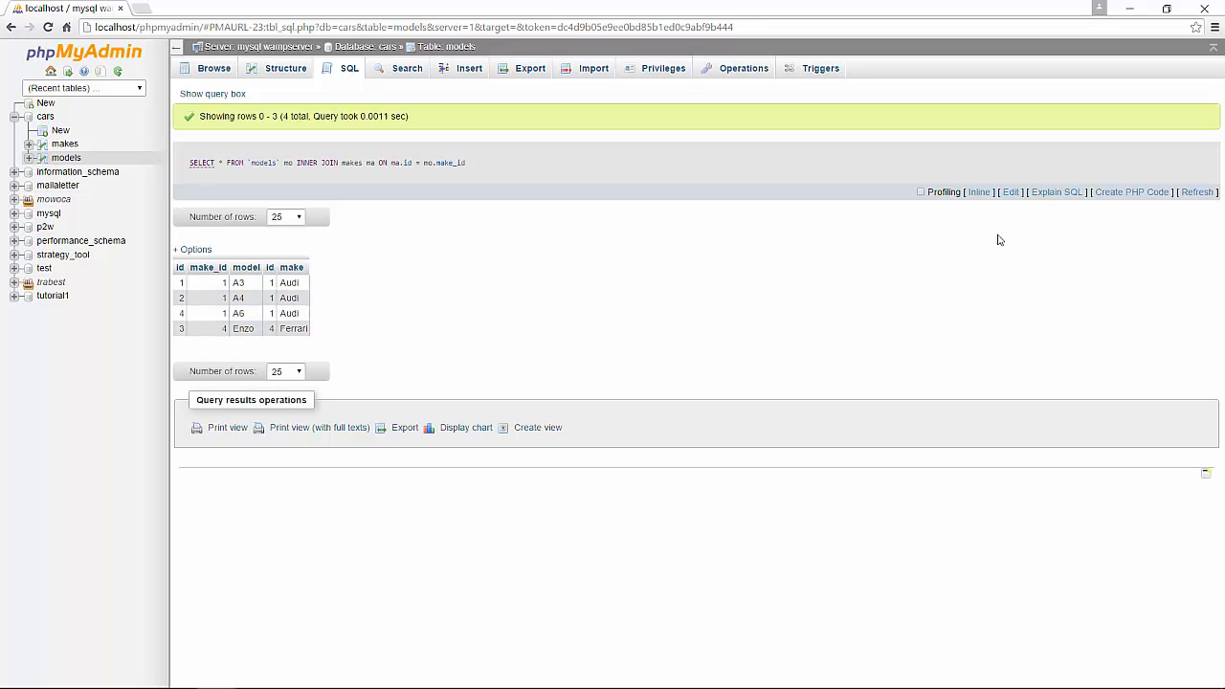
Edit the join query in the query window to select only mo.id, mo.model, ma.make, and run it.
click(1011, 193)
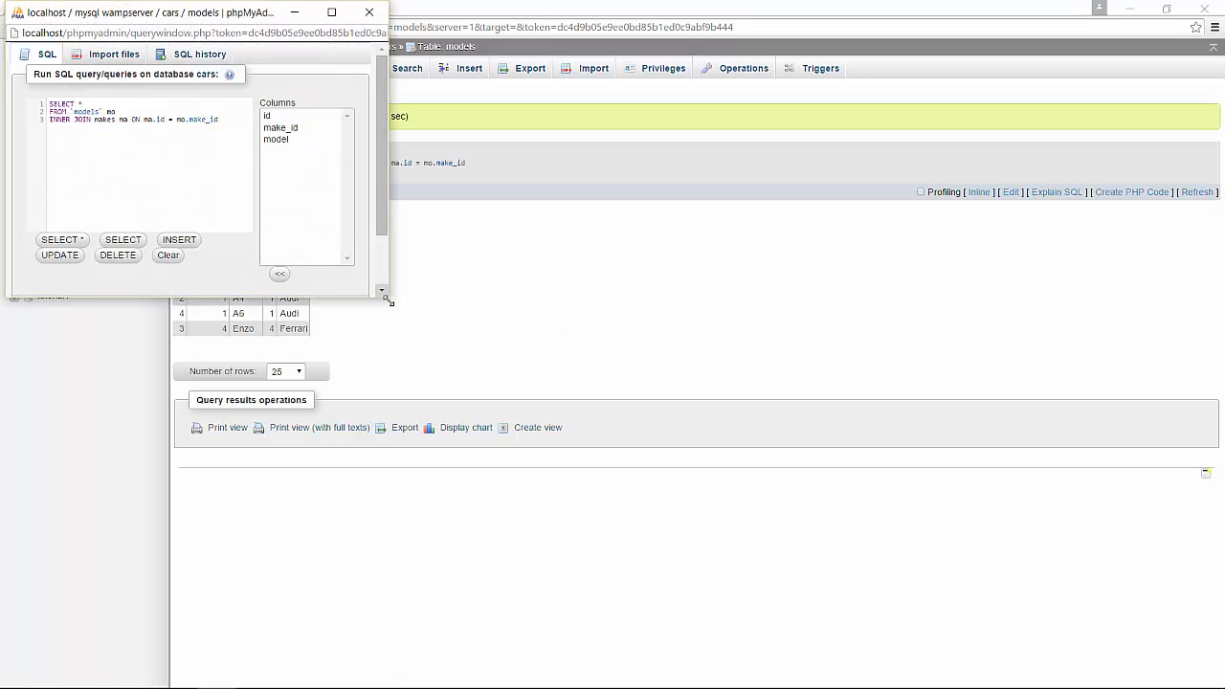
drag(386, 297, 582, 449)
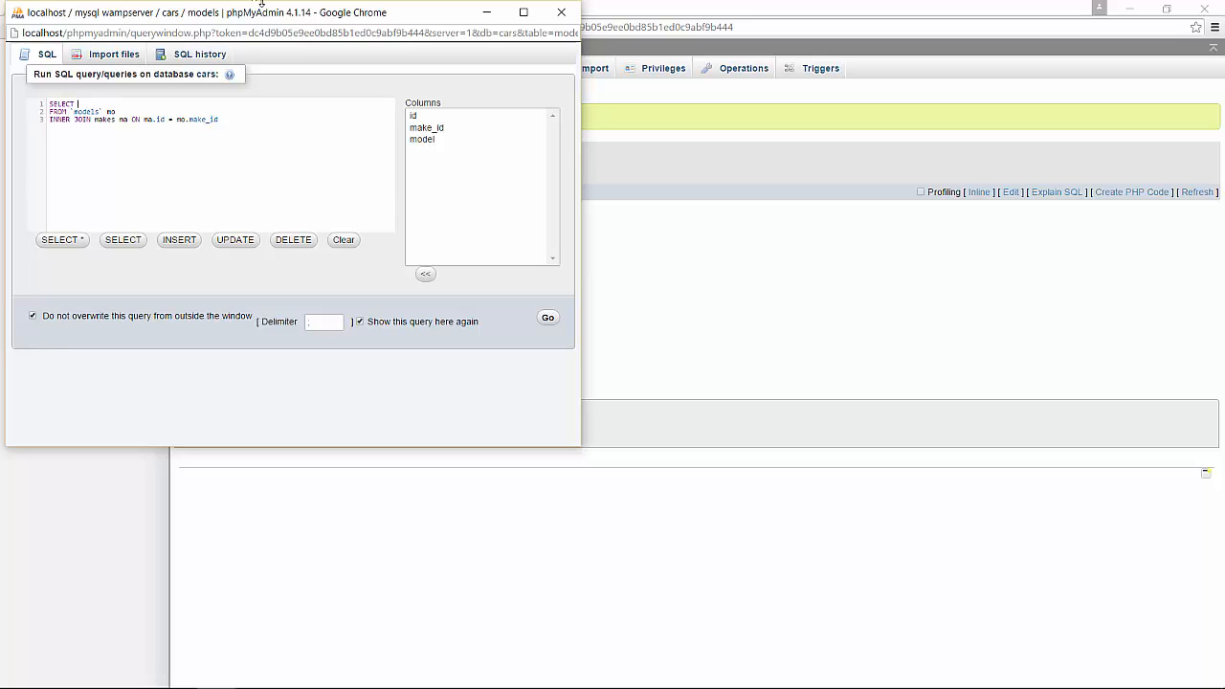
drag(262, 14, 659, 179)
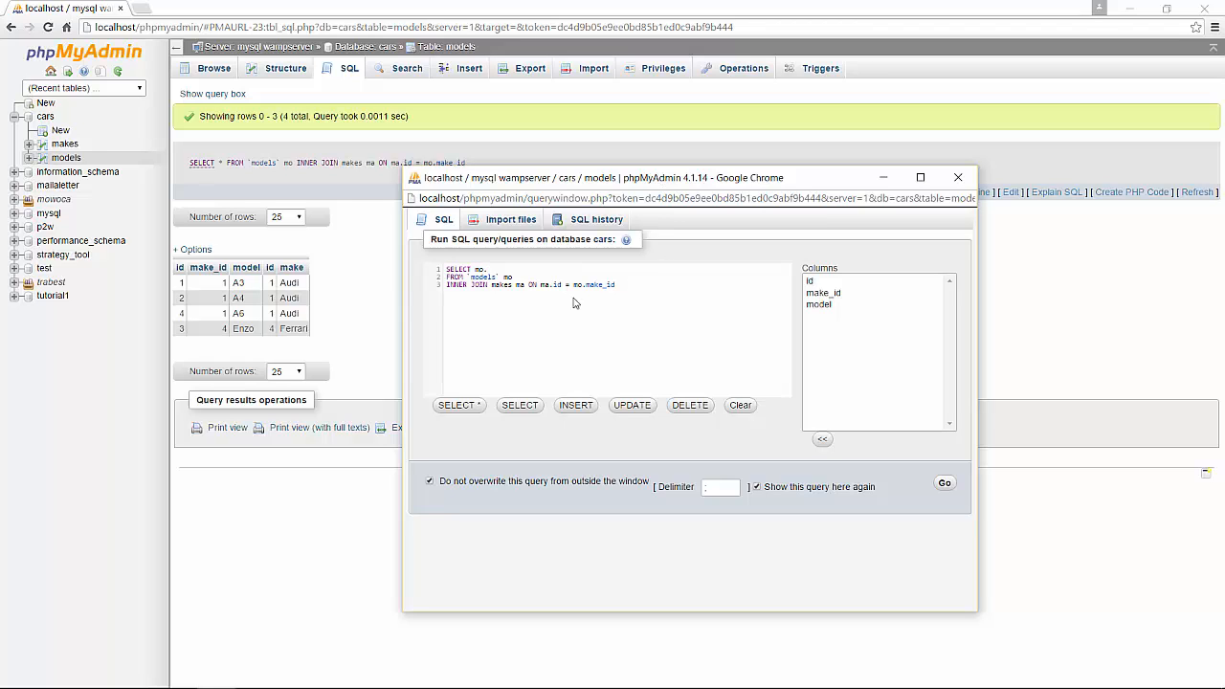
text(model)
key(Left)
key(Left)
key(Left)
text(mo.id, mo.model, ma.make)
click(947, 484)
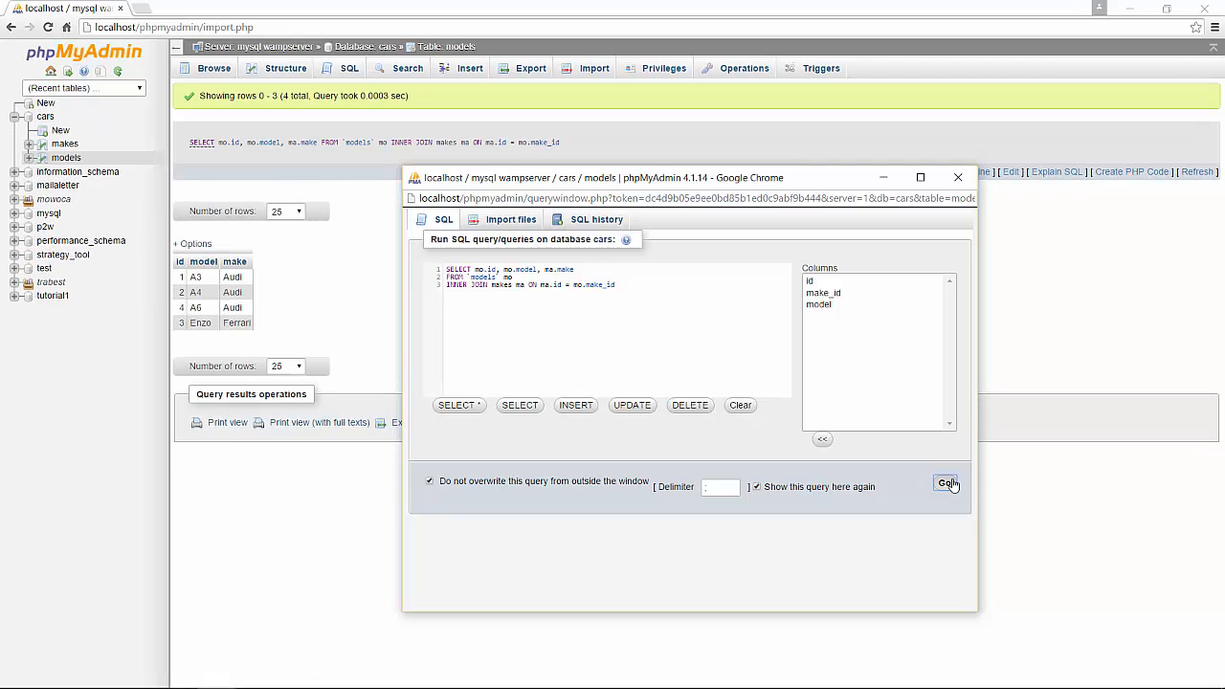